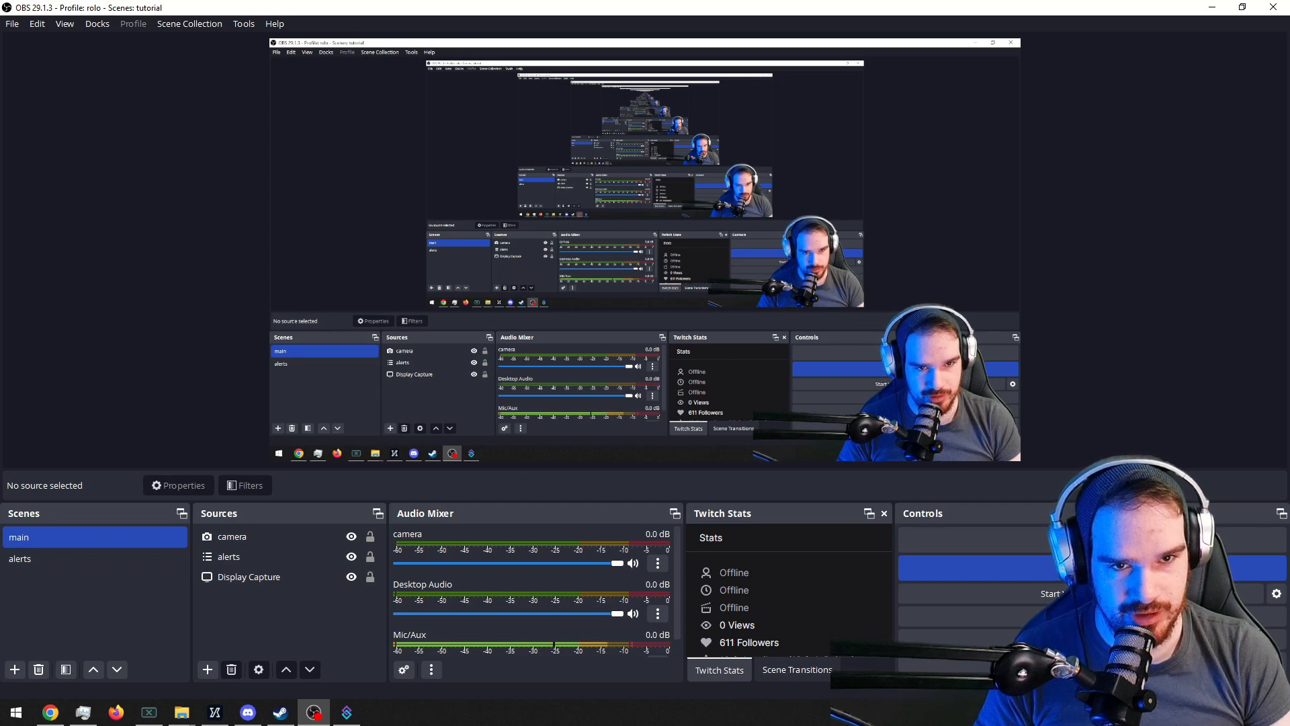
Switch to Streamer.bot and log in the Twitch bot account, authorizing the requested chat and moderation permissions.
click(347, 713)
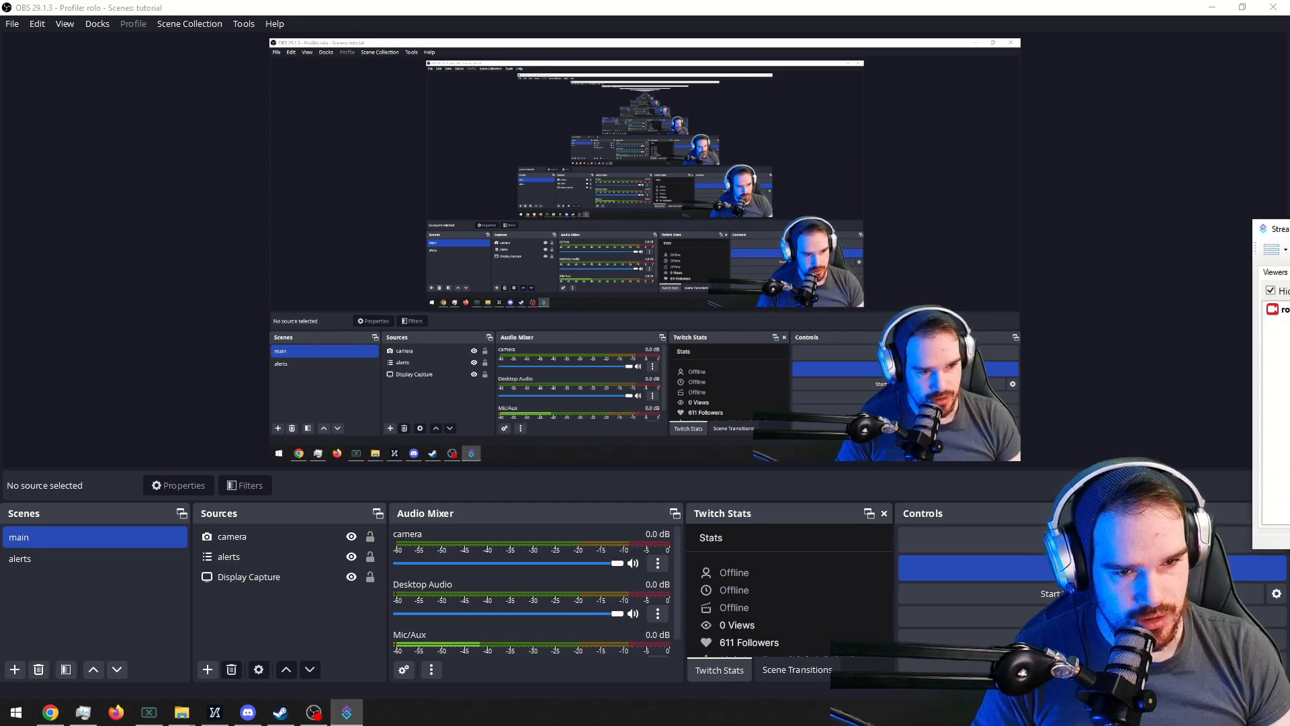
drag(1289, 233, 586, 180)
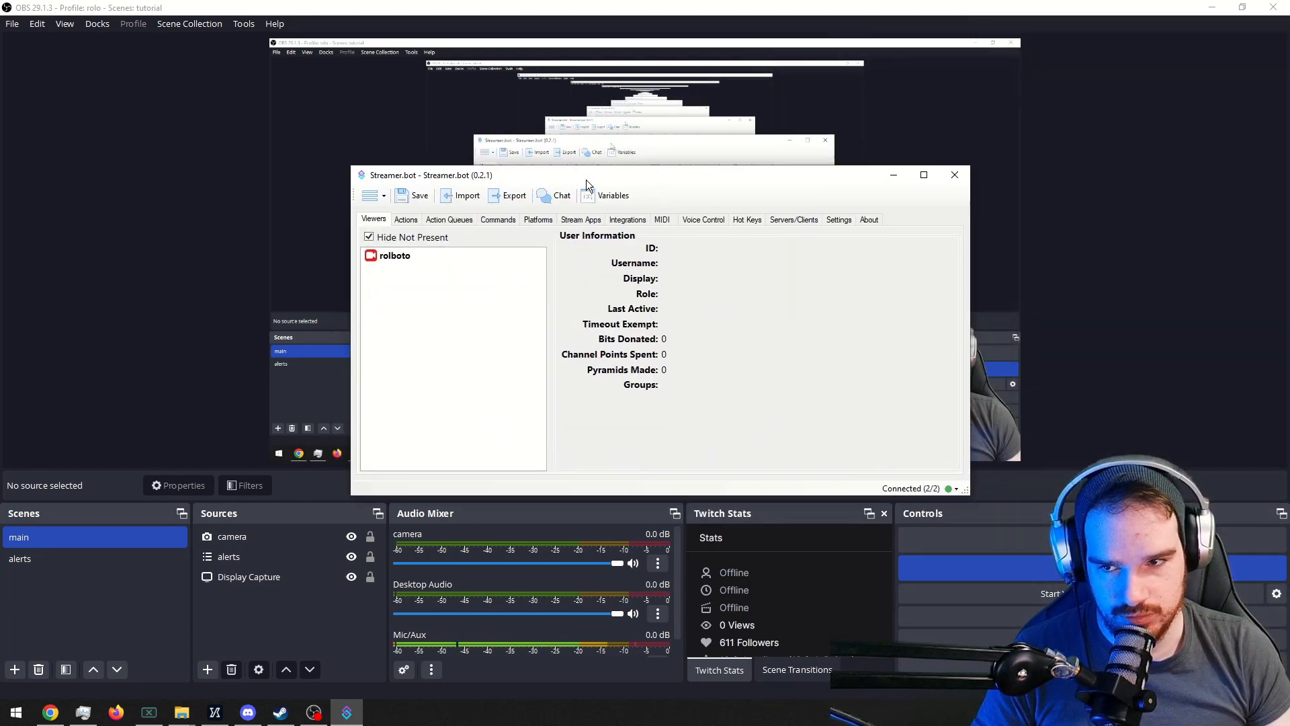
click(541, 220)
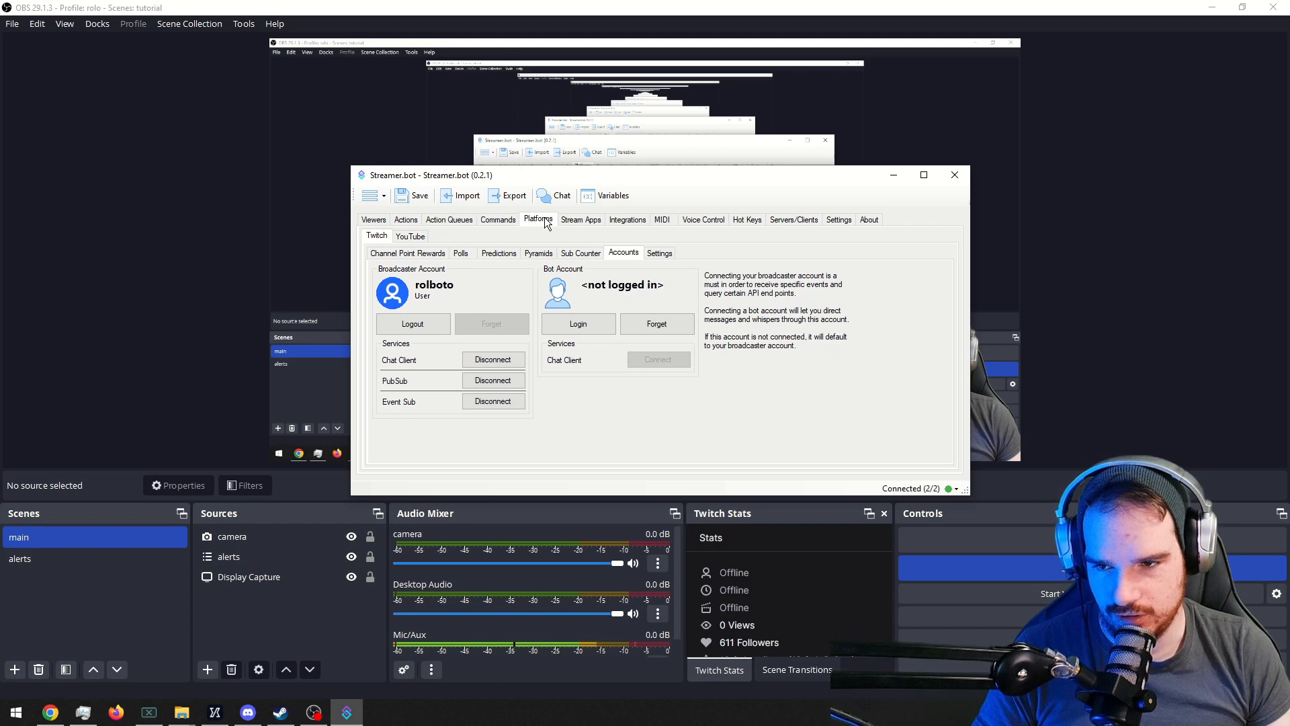
click(593, 327)
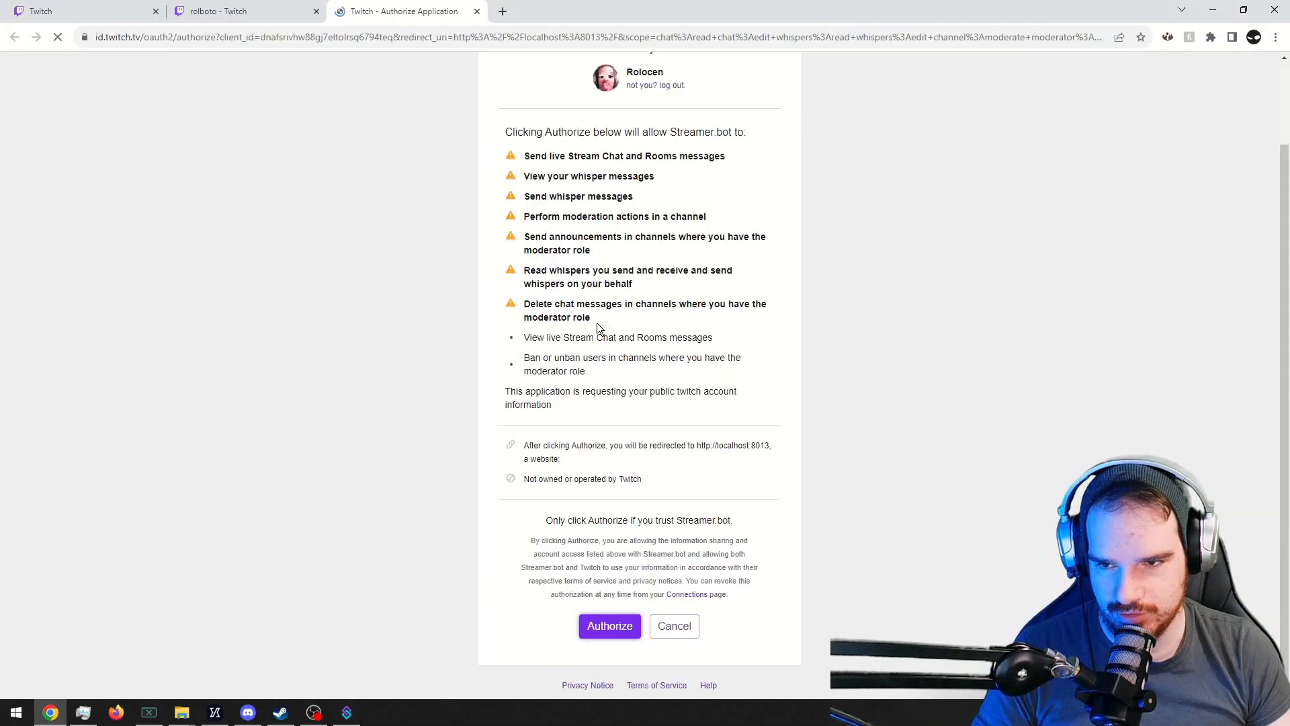
click(623, 628)
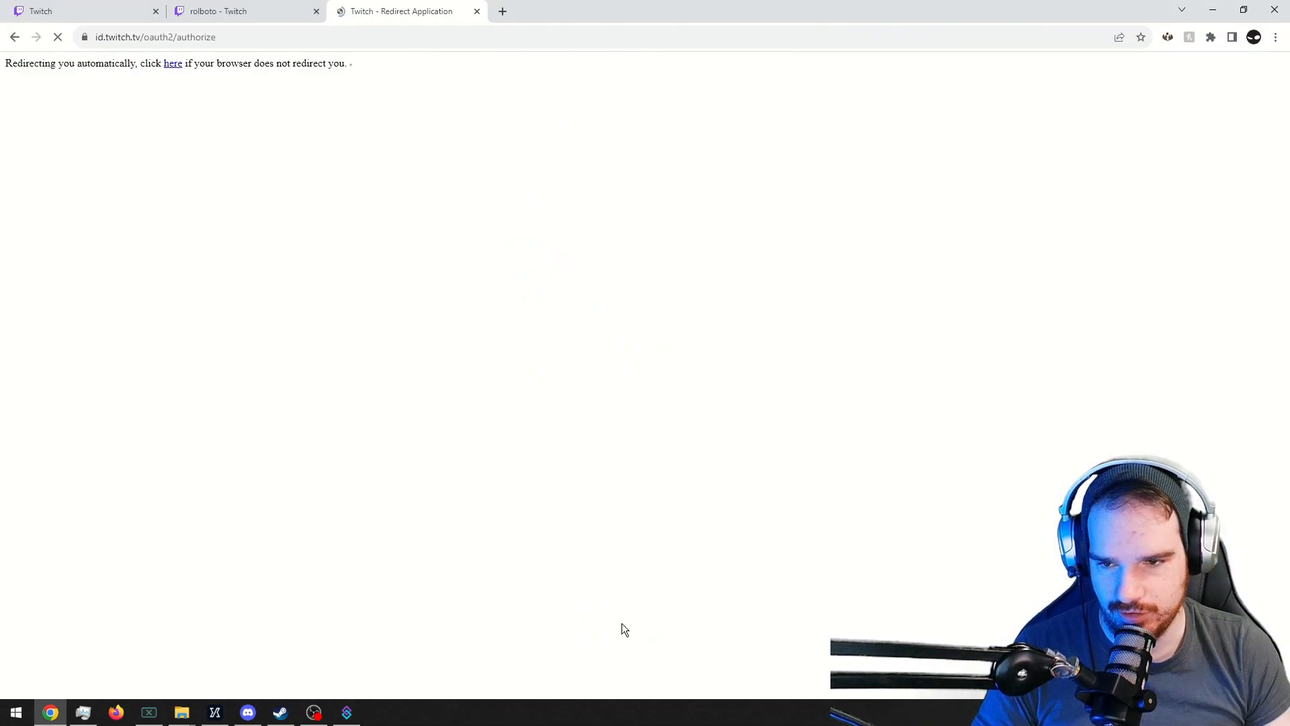
click(476, 12)
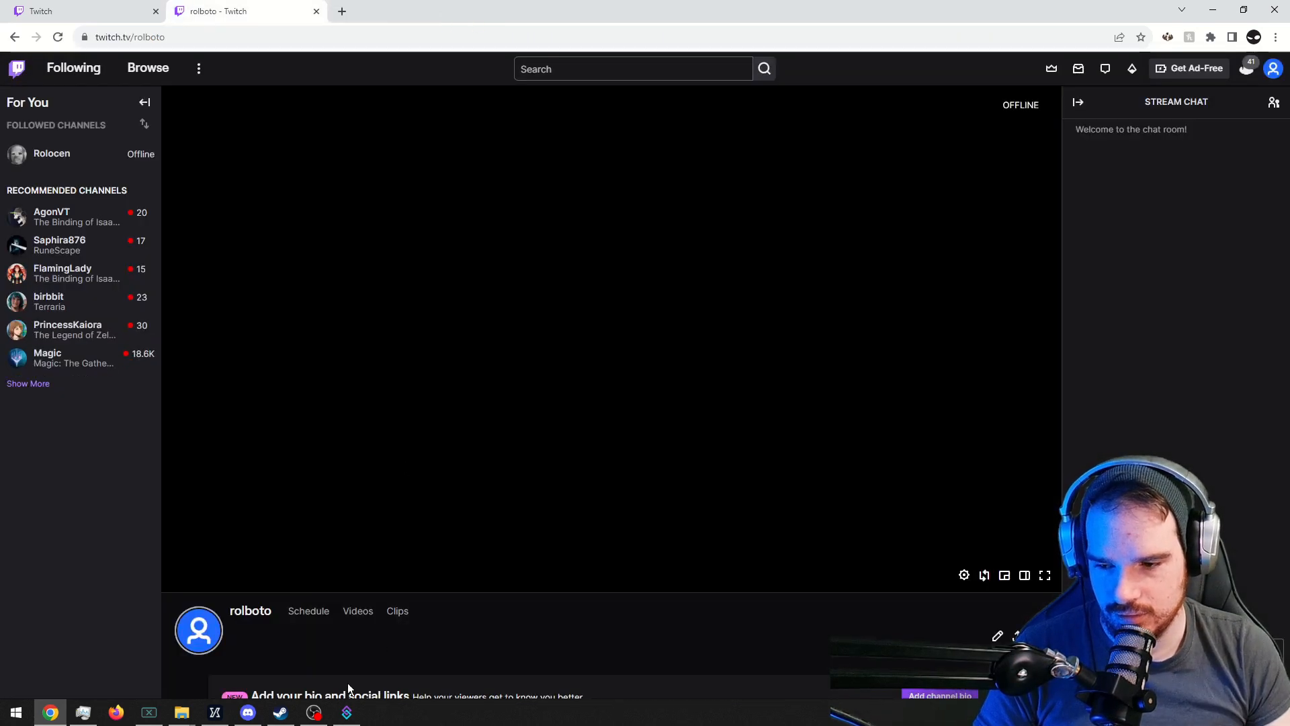
click(314, 712)
click(347, 713)
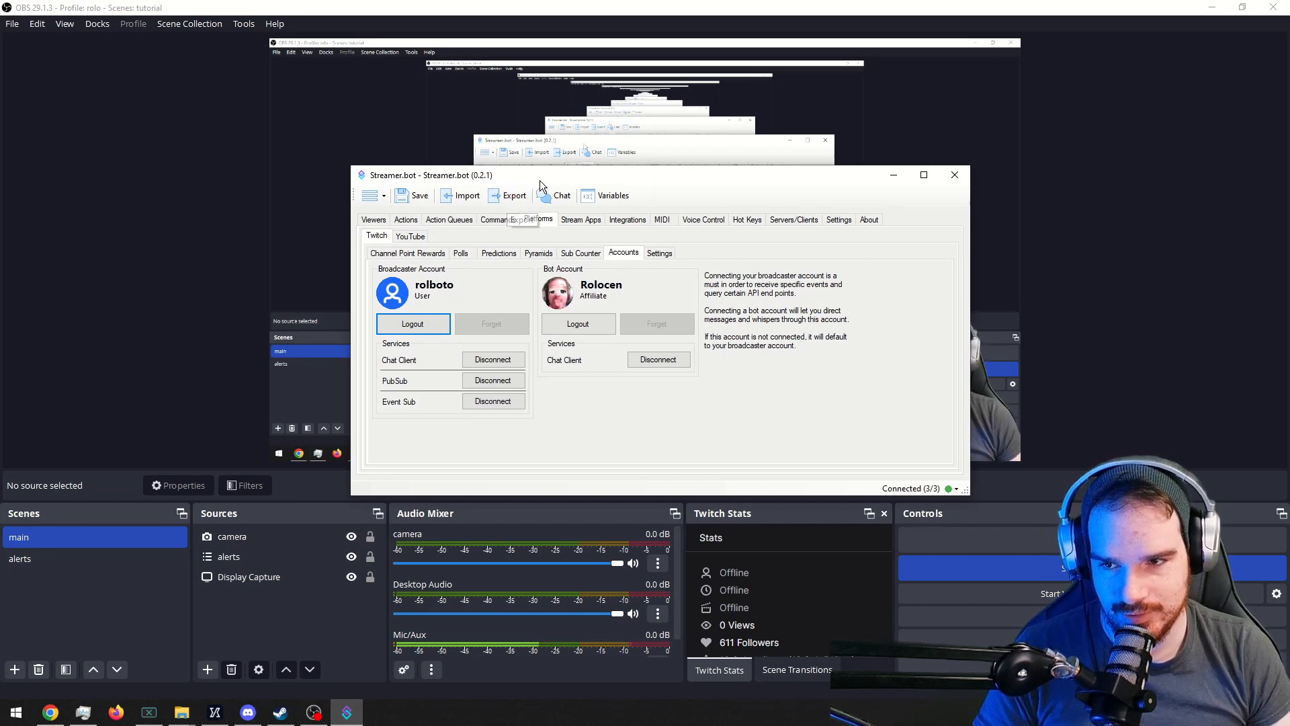
drag(538, 179, 250, 117)
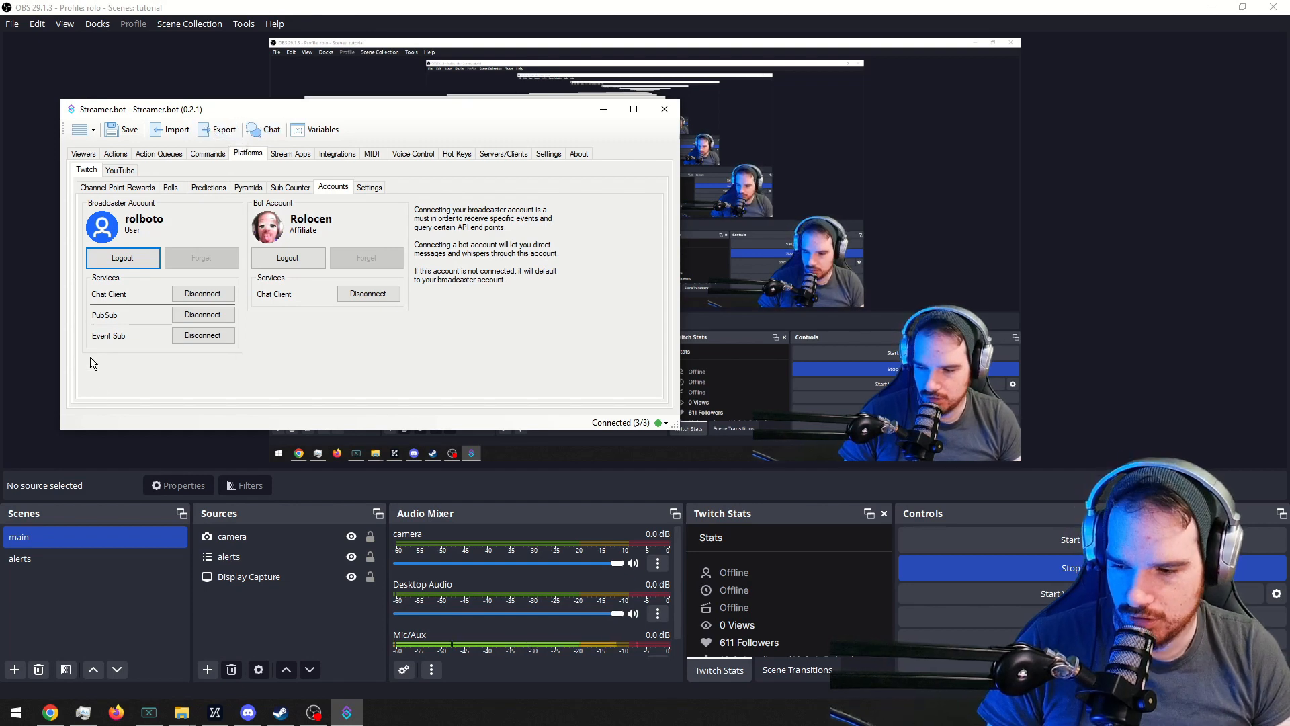
Switch to Chrome, pop out the Twitch channel's chat, and copy the popout chat's URL.
mouse_move(55, 716)
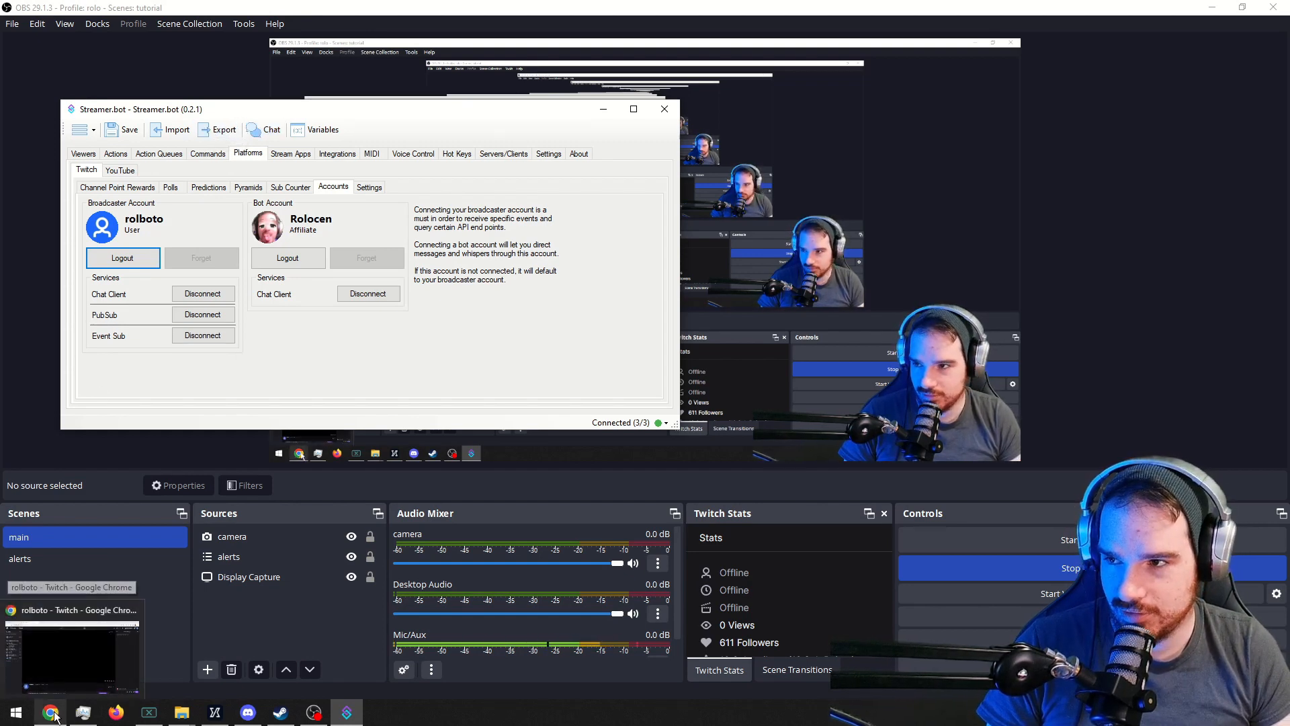
click(52, 713)
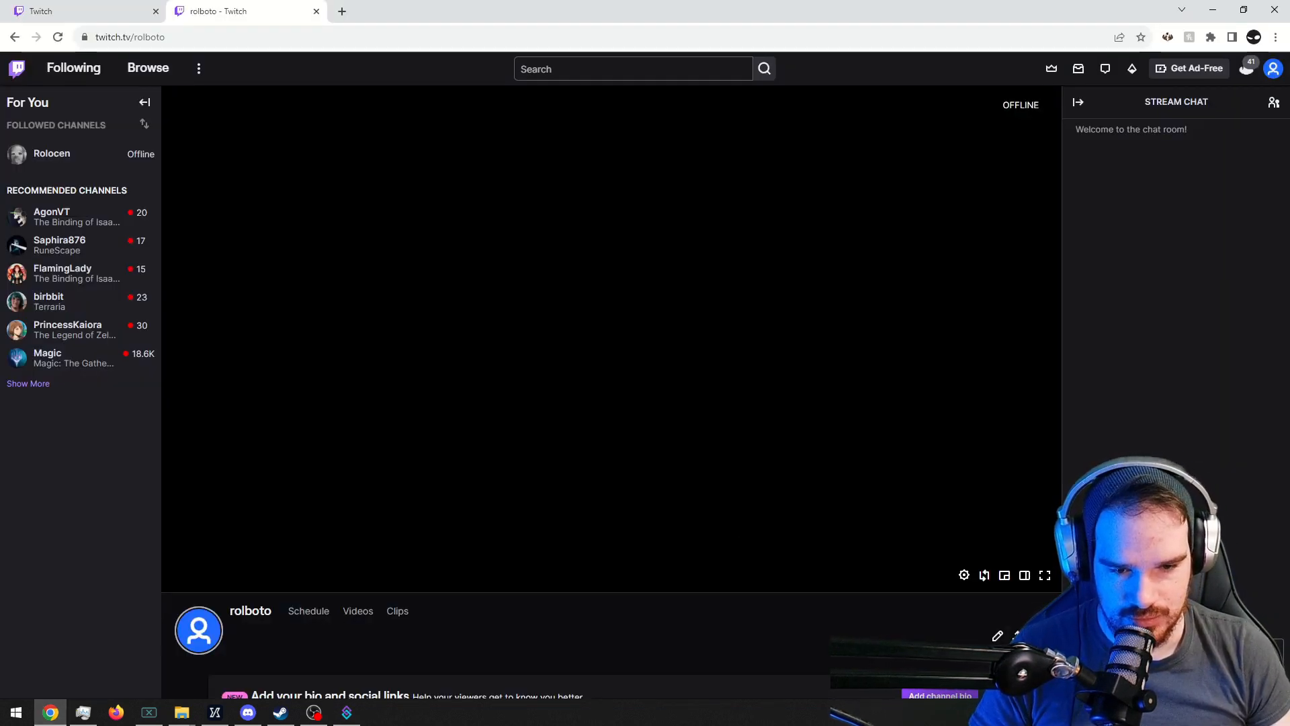
click(1235, 681)
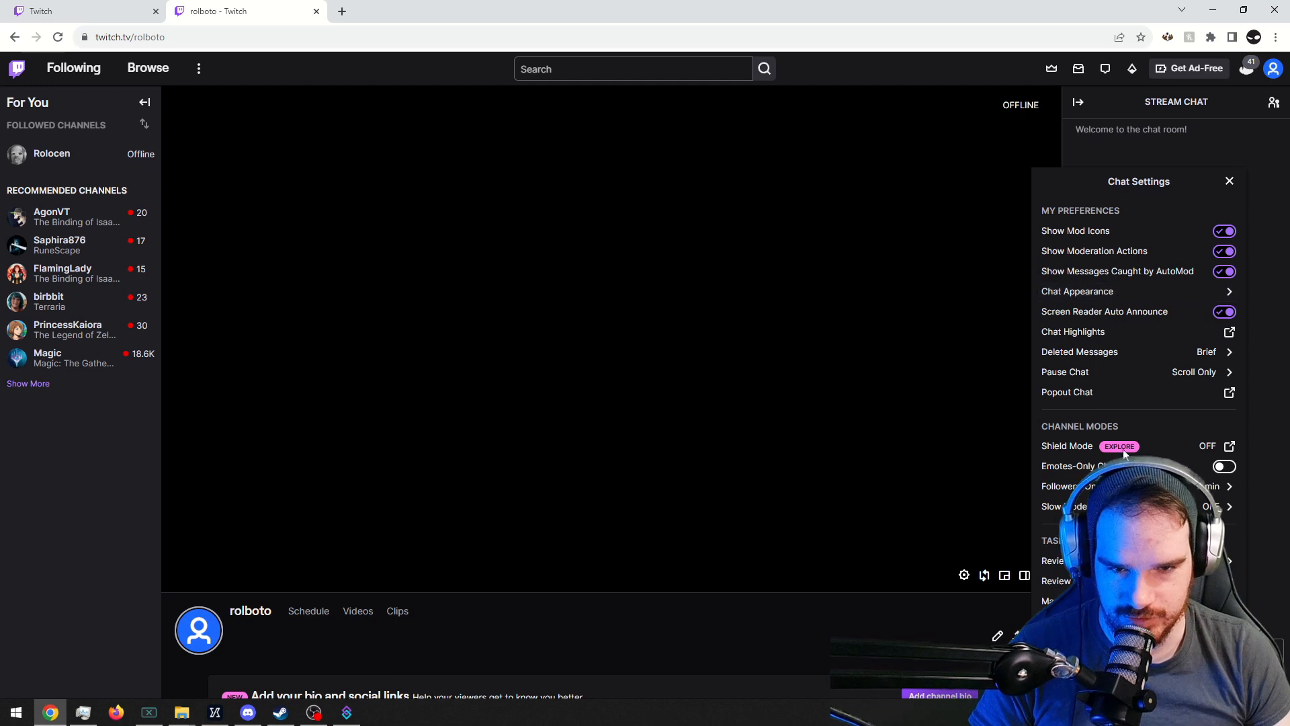
click(1087, 393)
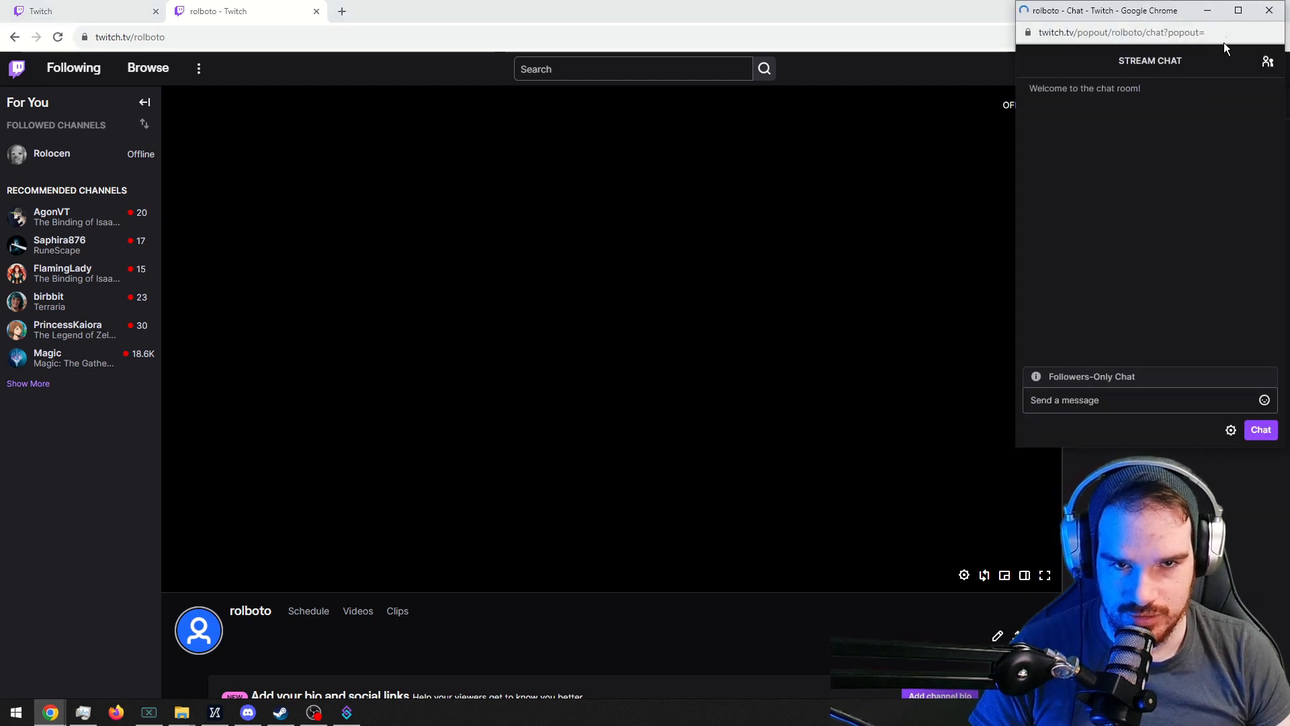
drag(1206, 32, 1023, 40)
right_click(1107, 30)
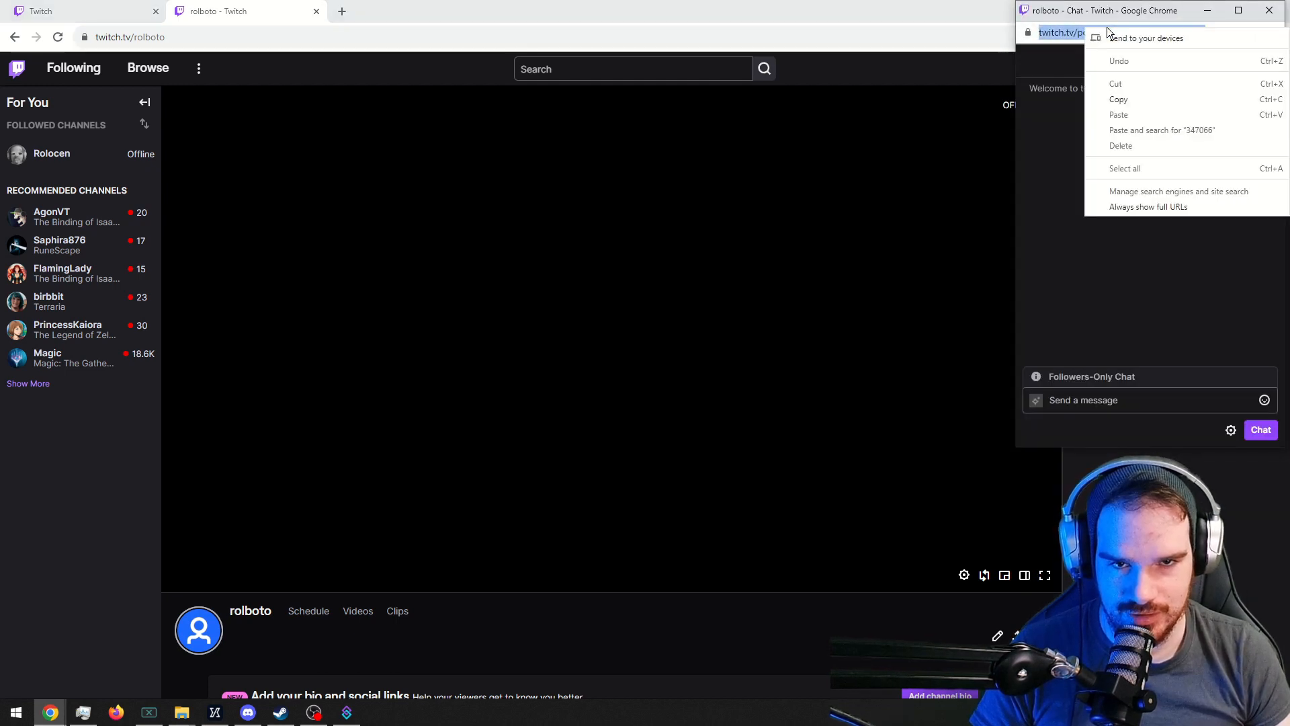
click(1119, 101)
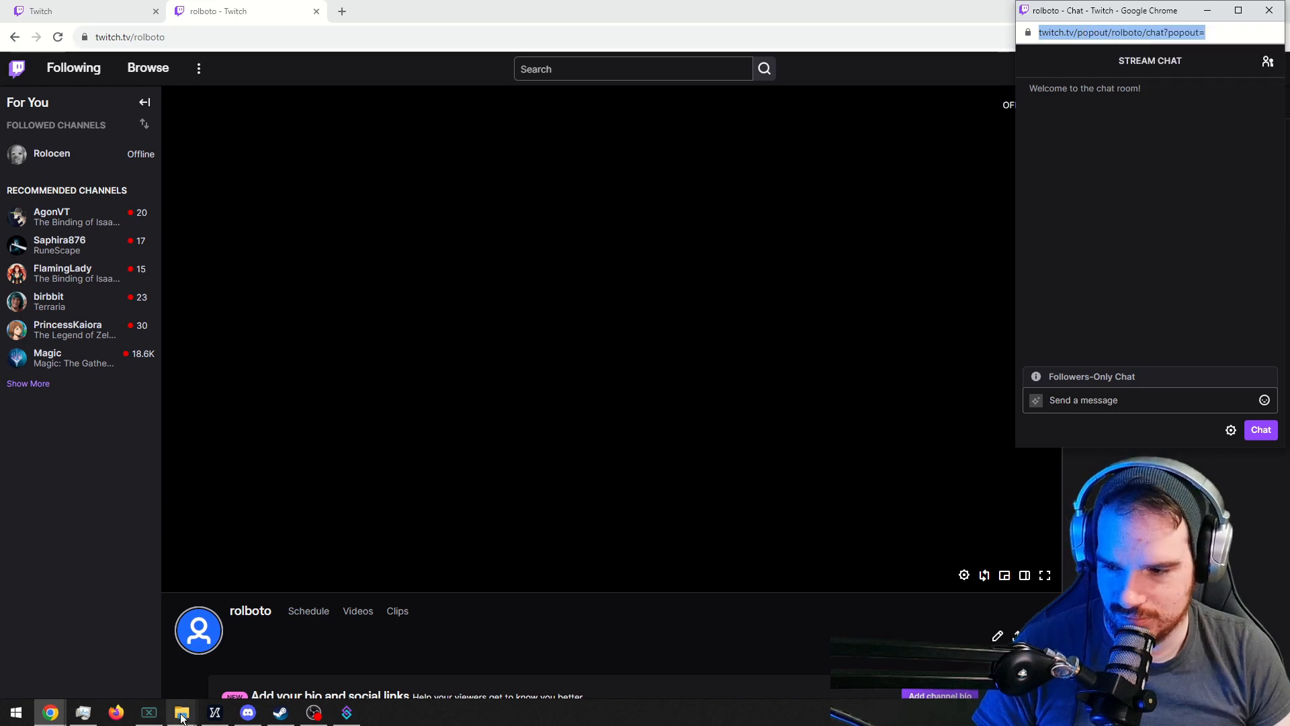
Switch to OBS and add a custom browser dock named "chat" with the copied popout URL, proceeding past its privacy notice.
click(314, 712)
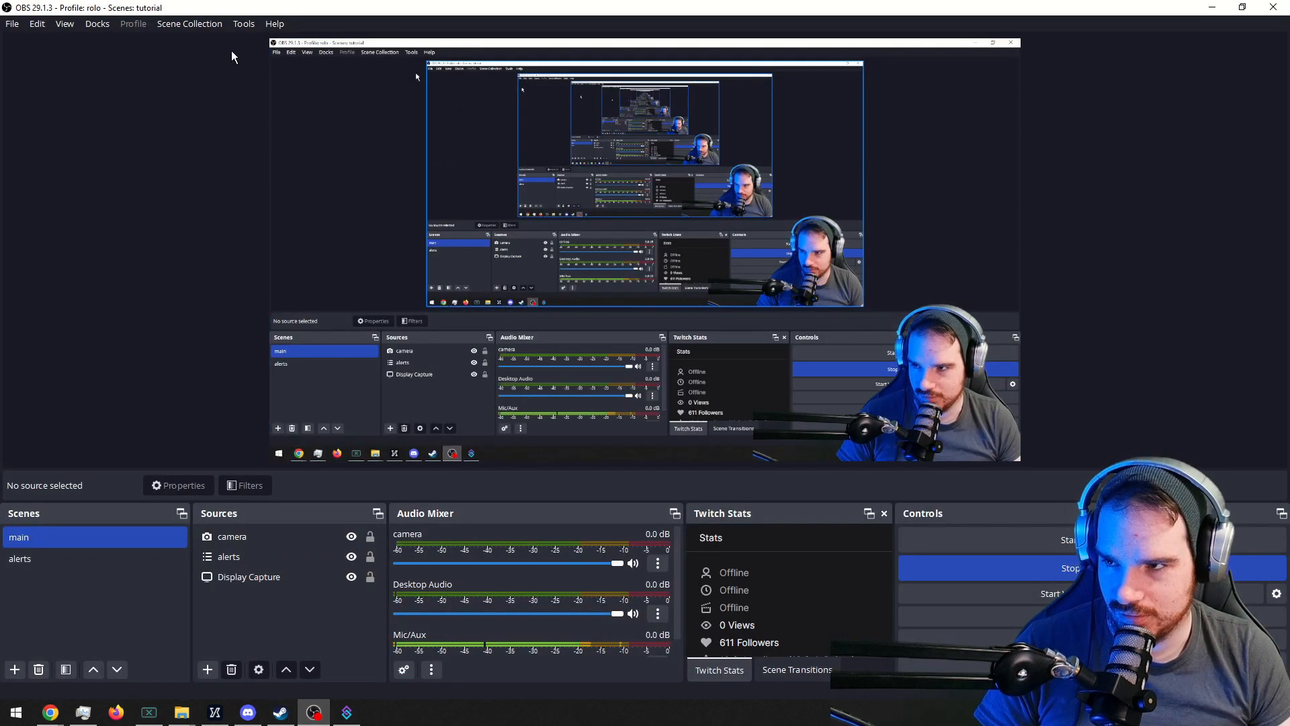
click(106, 25)
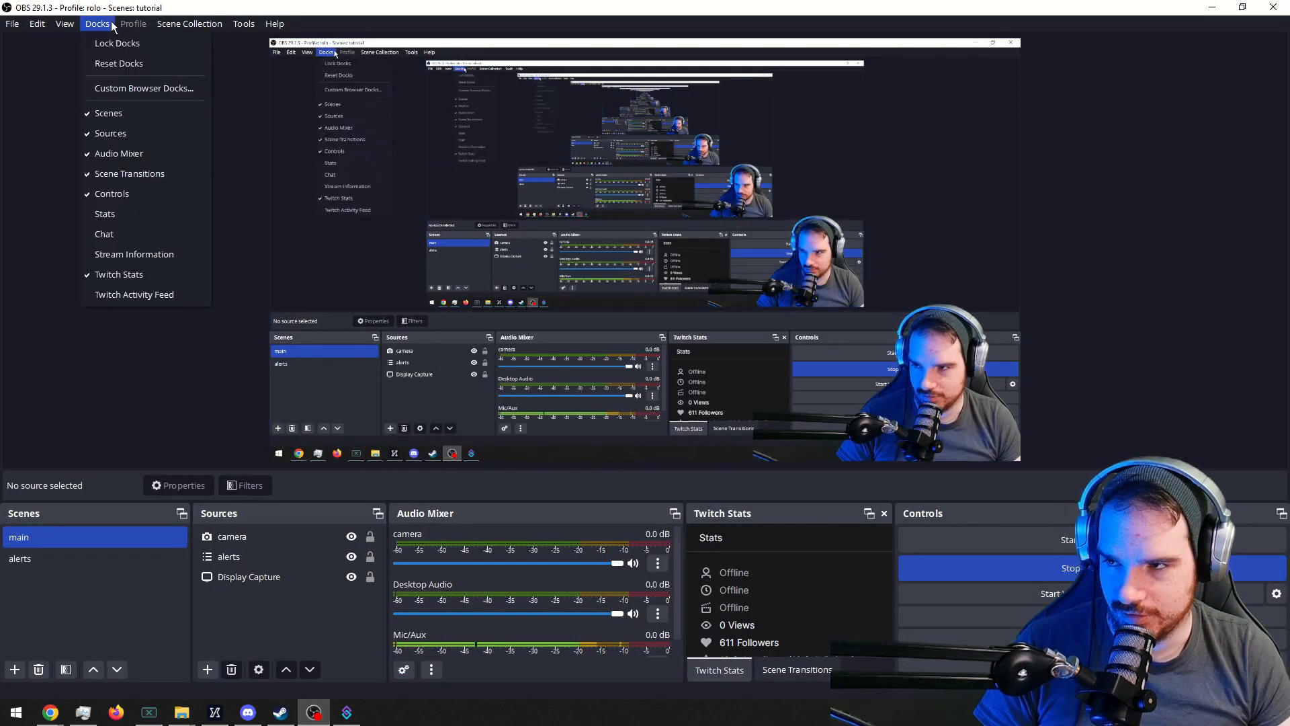
click(117, 88)
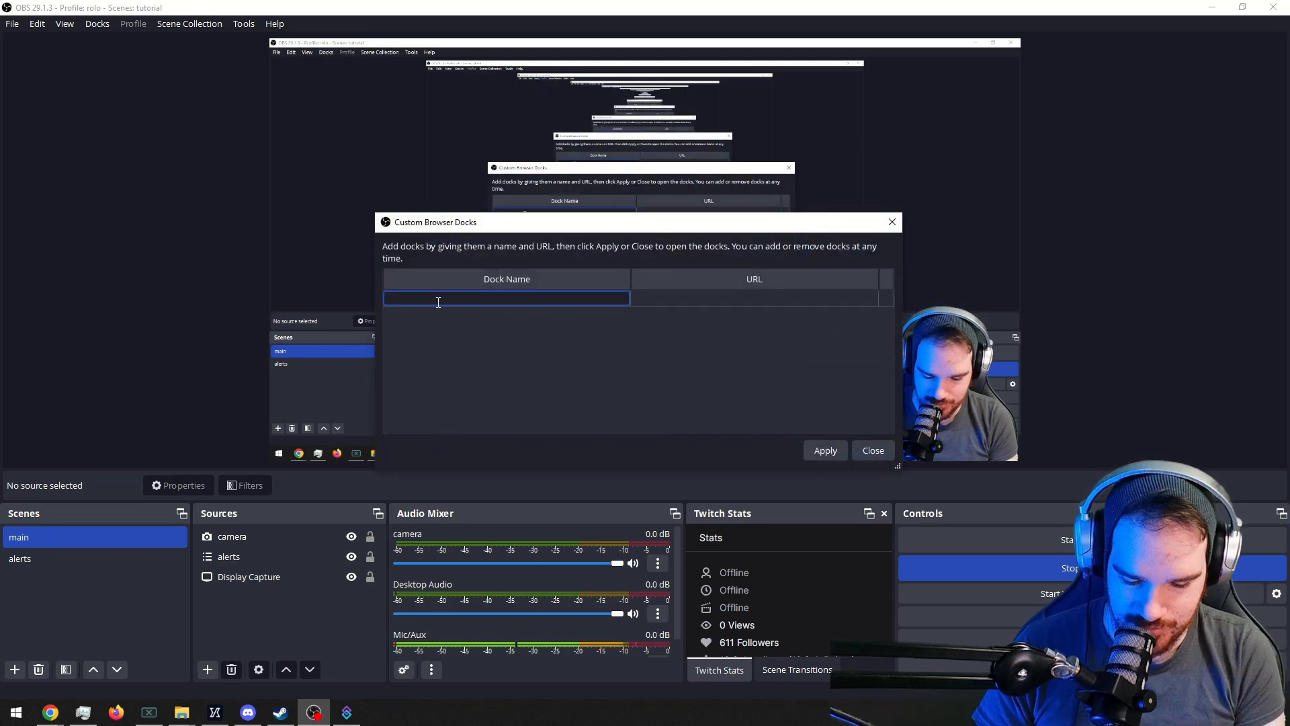
text(chat)
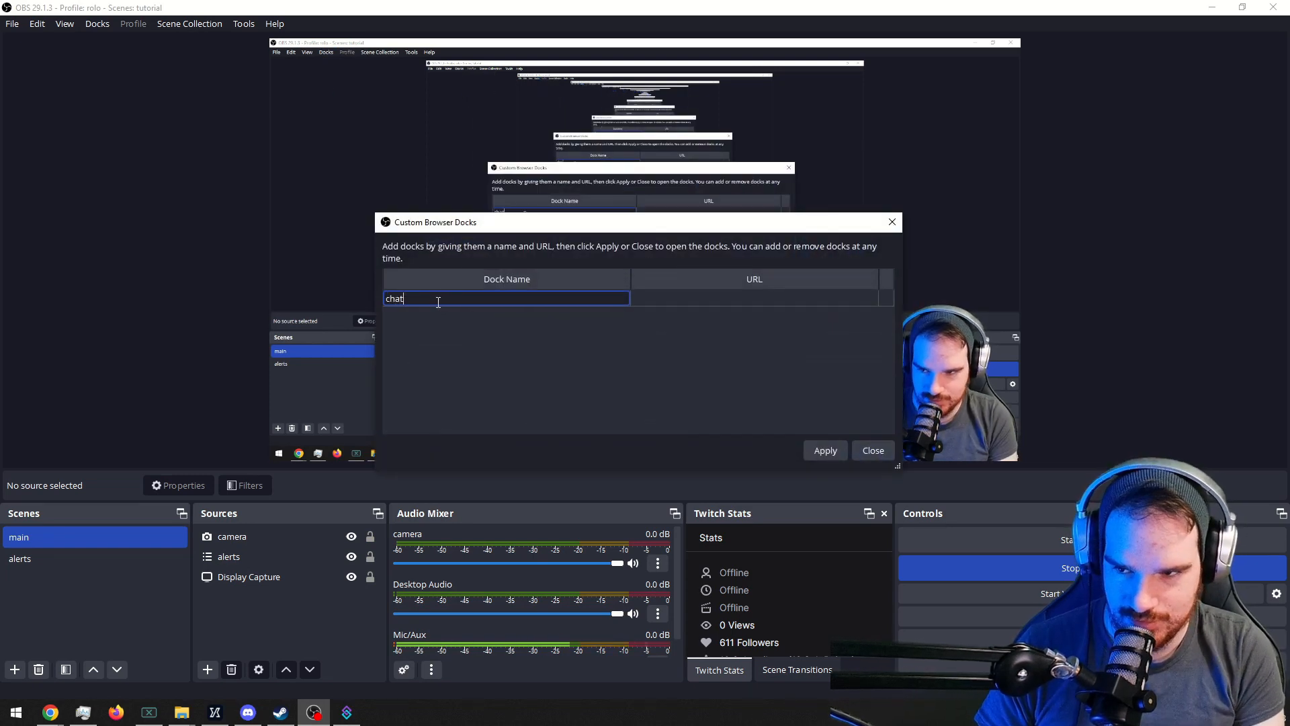
click(695, 300)
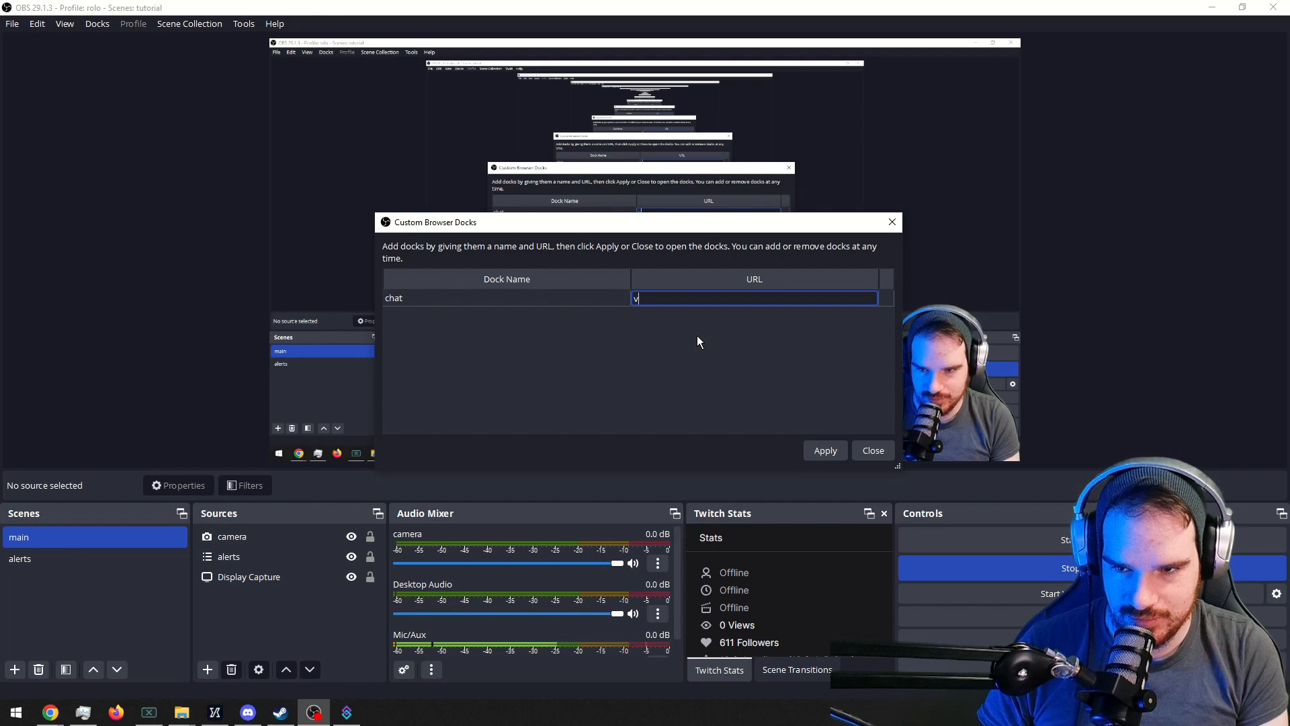
key(ctrl+v)
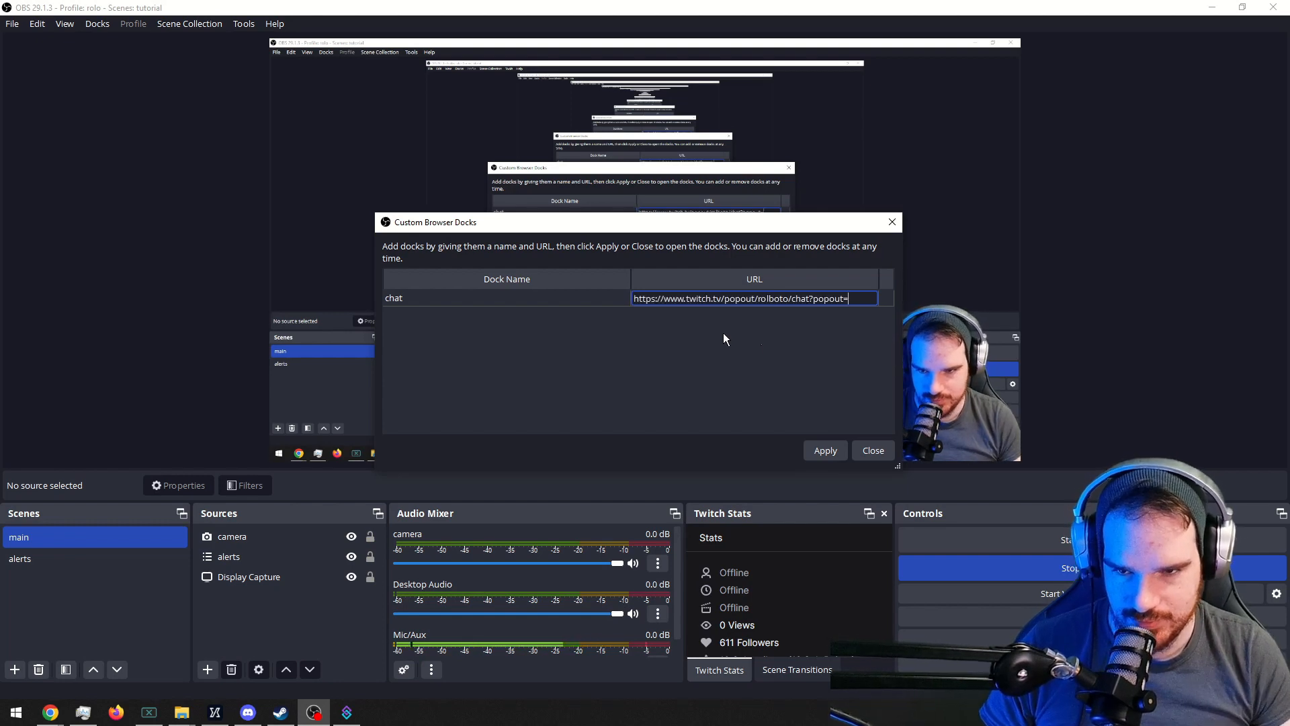
click(841, 450)
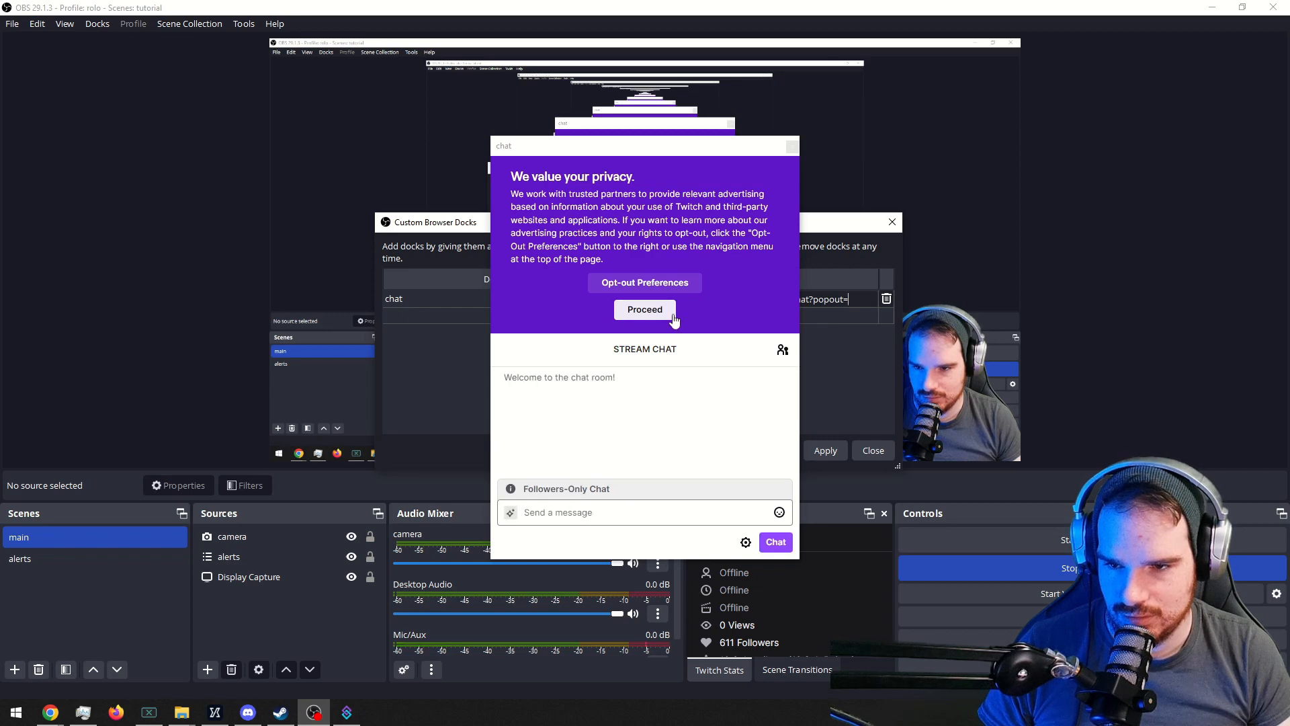
click(663, 310)
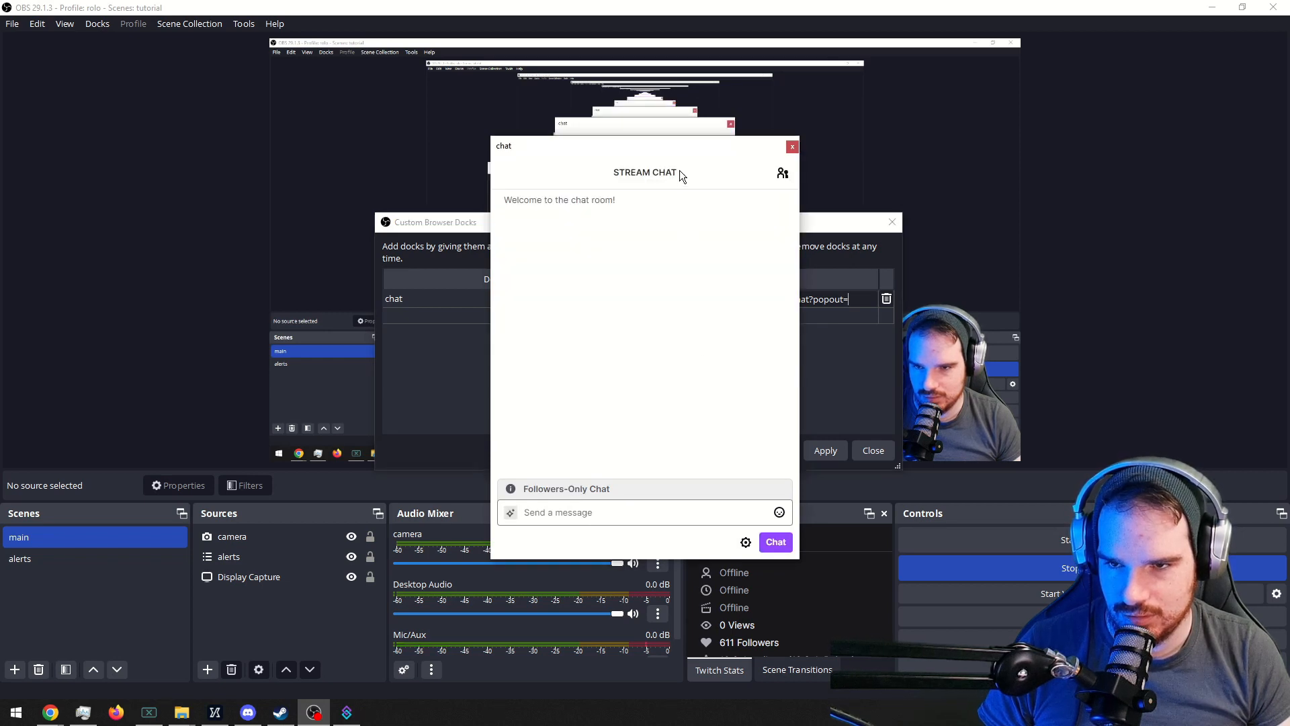
drag(676, 151, 1055, 127)
click(817, 453)
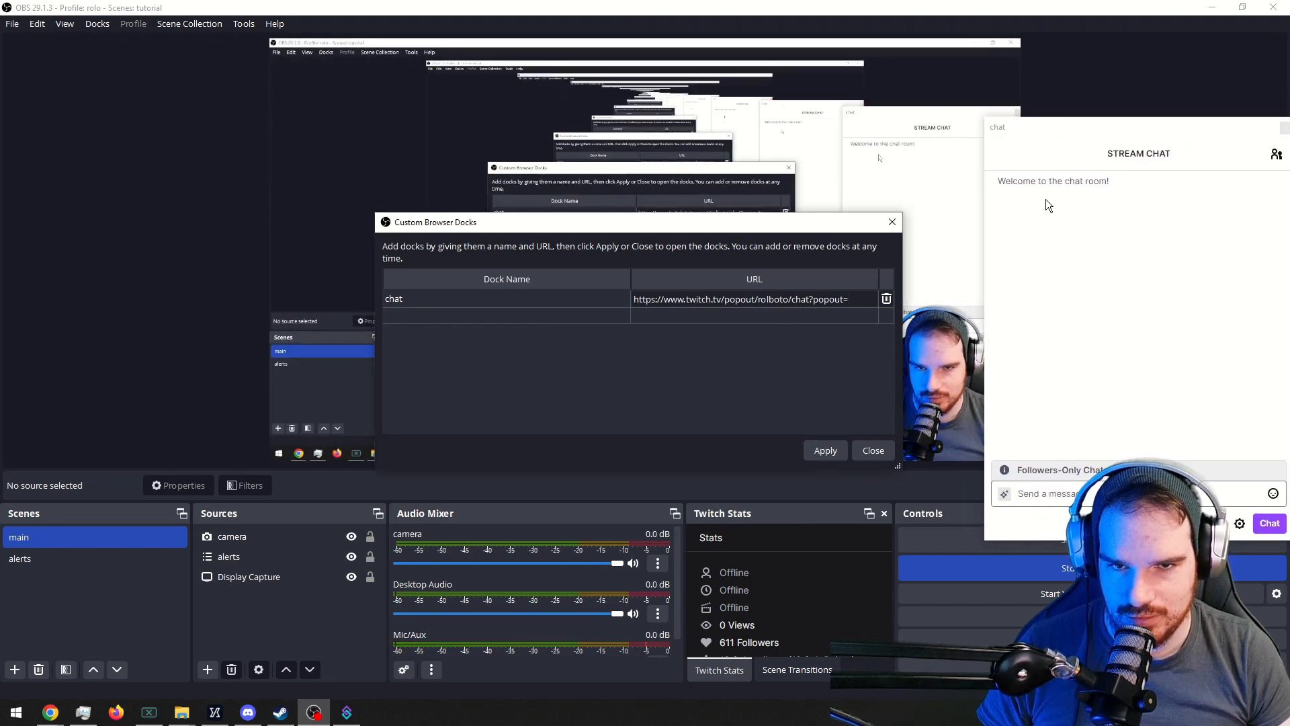
click(863, 449)
Dock the chat to the right of the preview and widen it slightly.
drag(1071, 115, 31, 276)
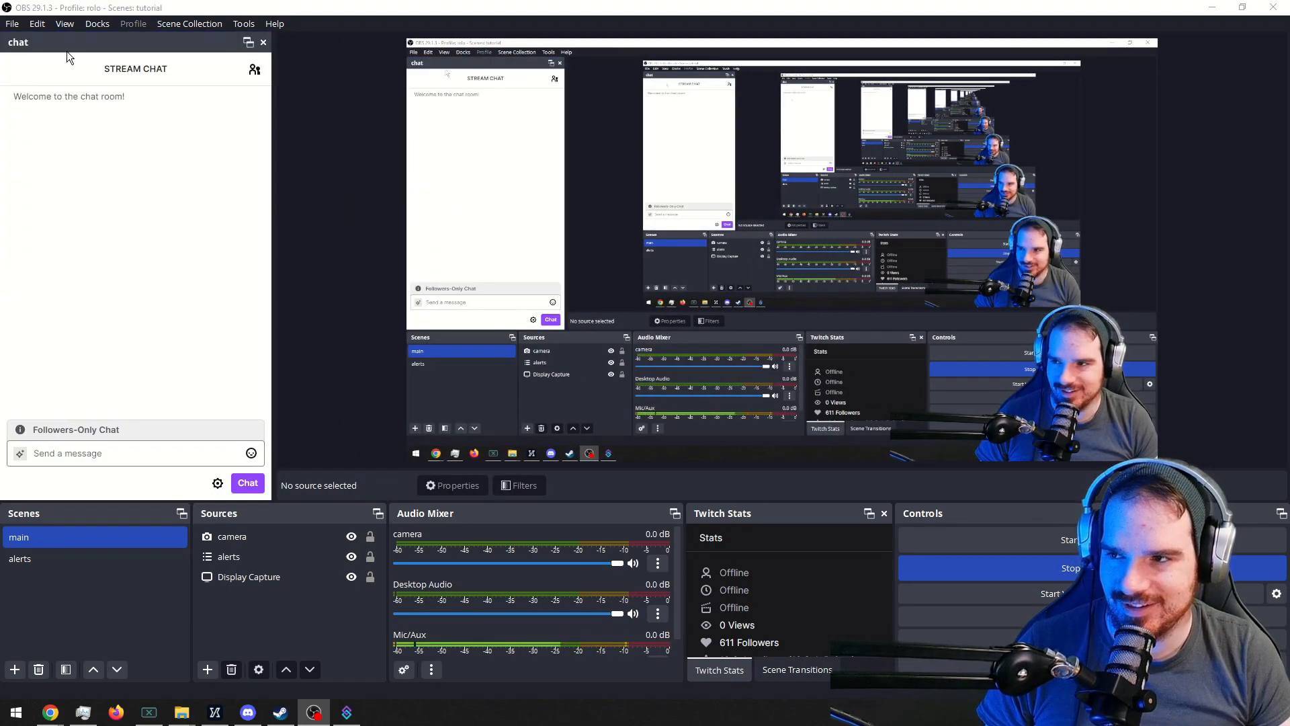
drag(139, 41, 1236, 162)
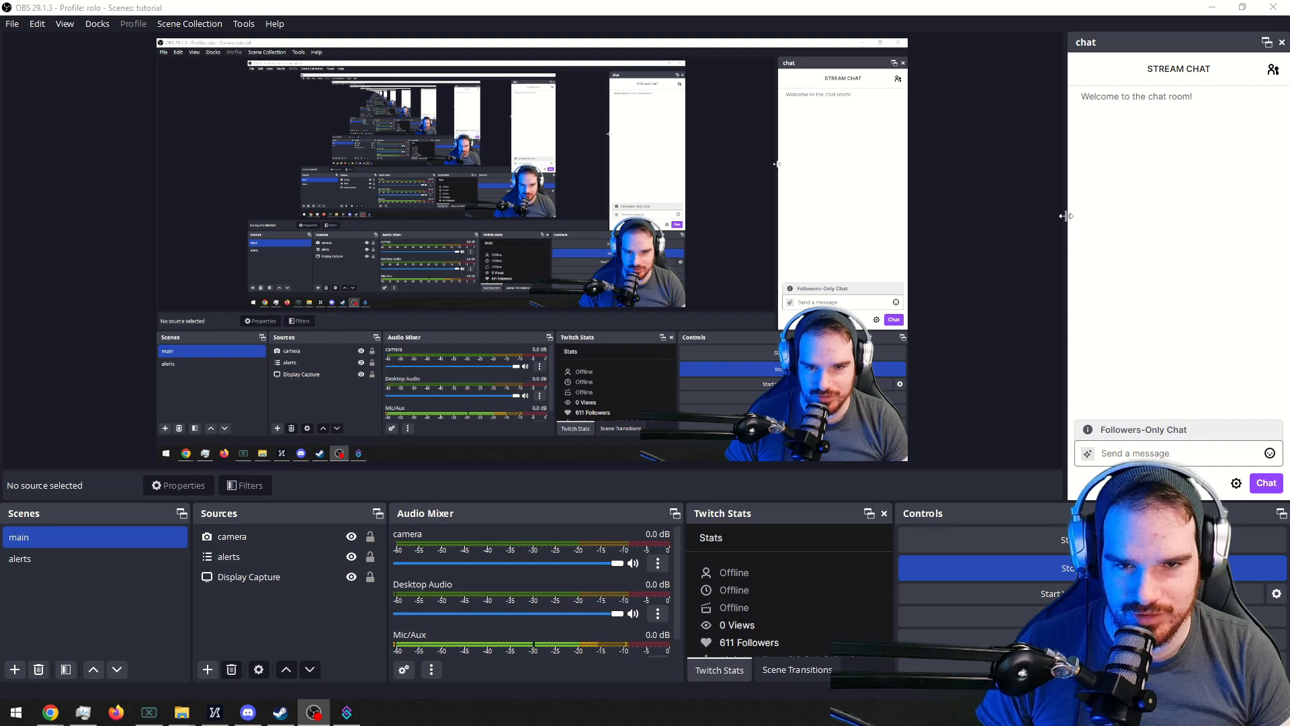
drag(1067, 214, 1007, 213)
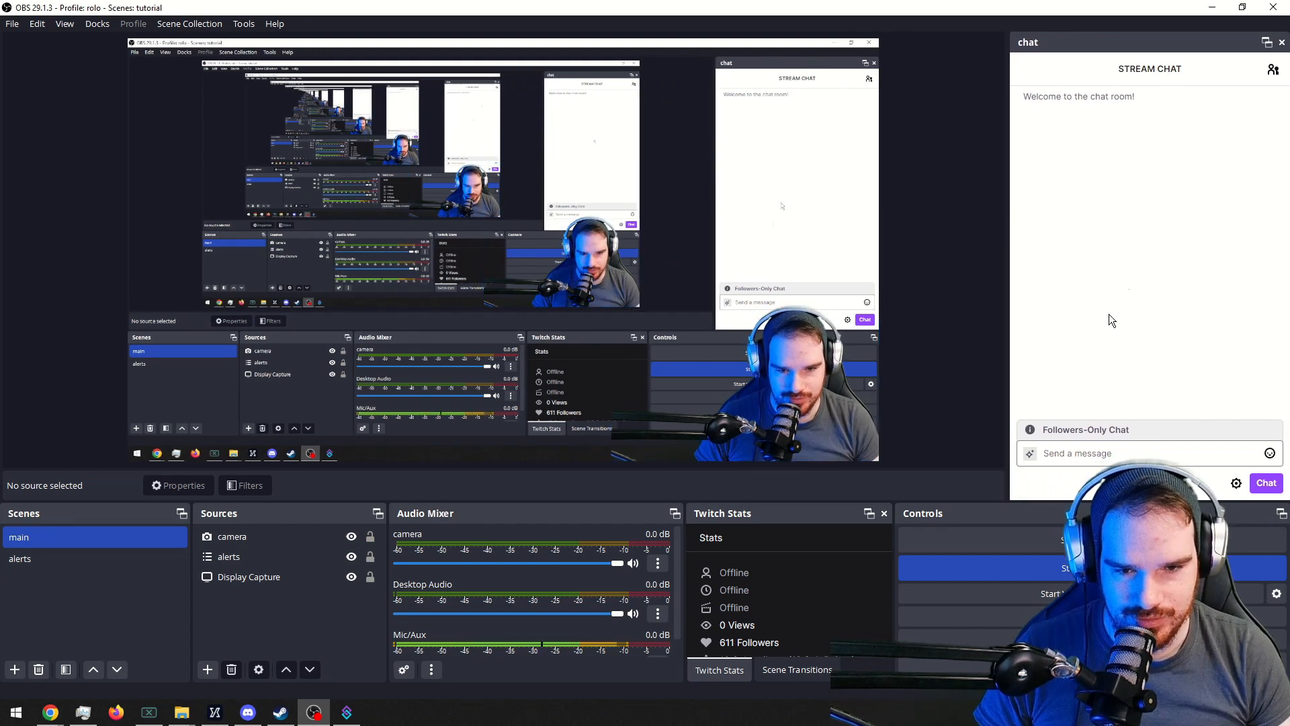
Turn on Dark Mode for the docked Twitch chat.
click(1236, 484)
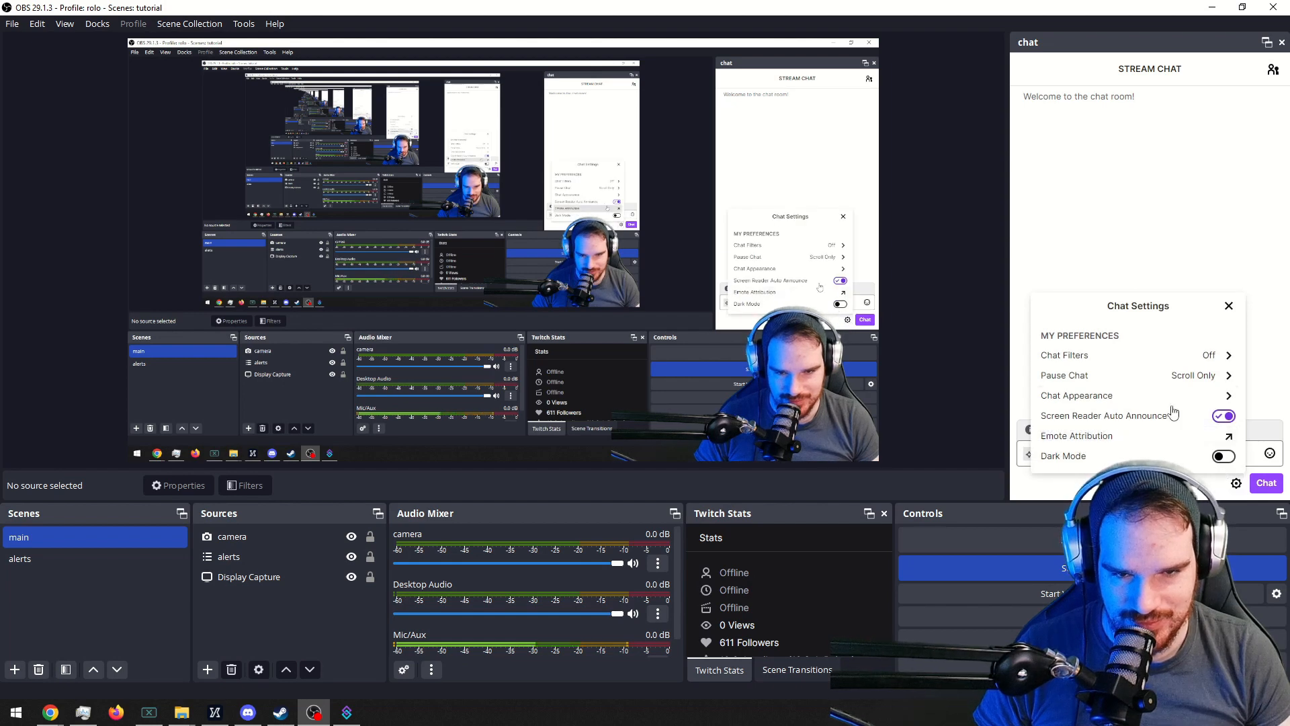
click(1224, 456)
click(1091, 184)
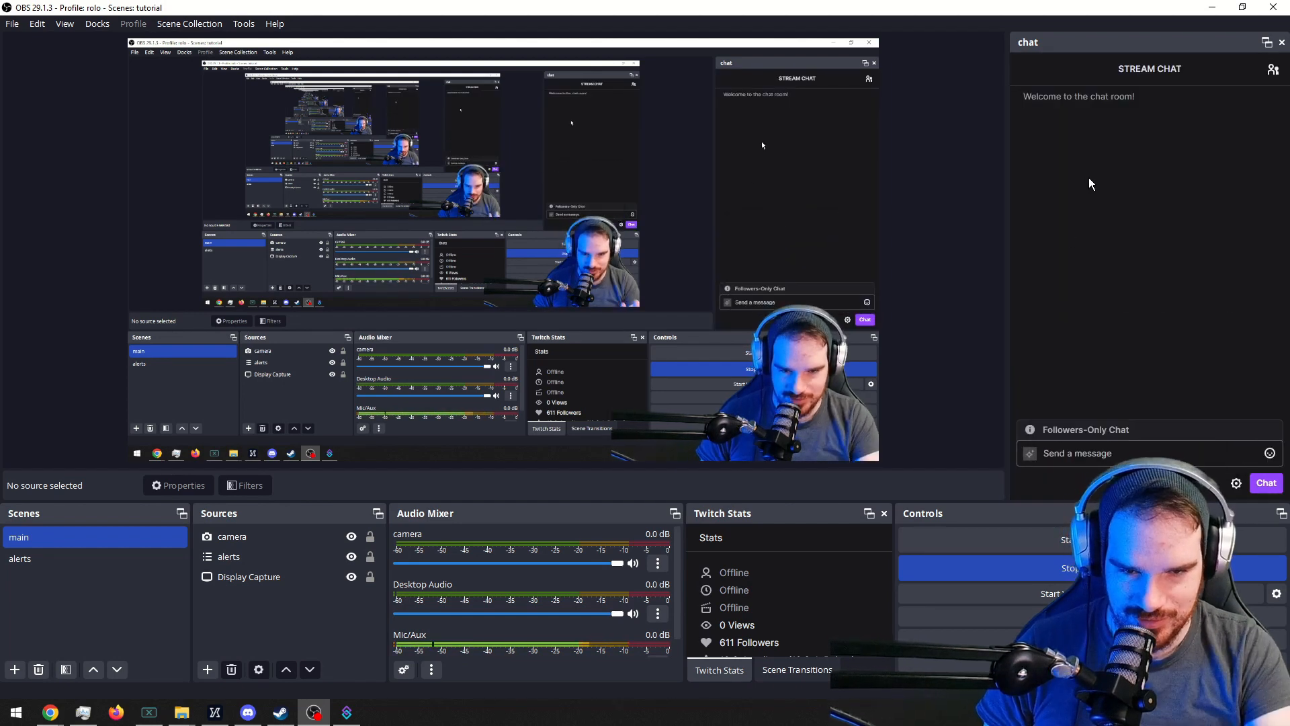
click(1067, 460)
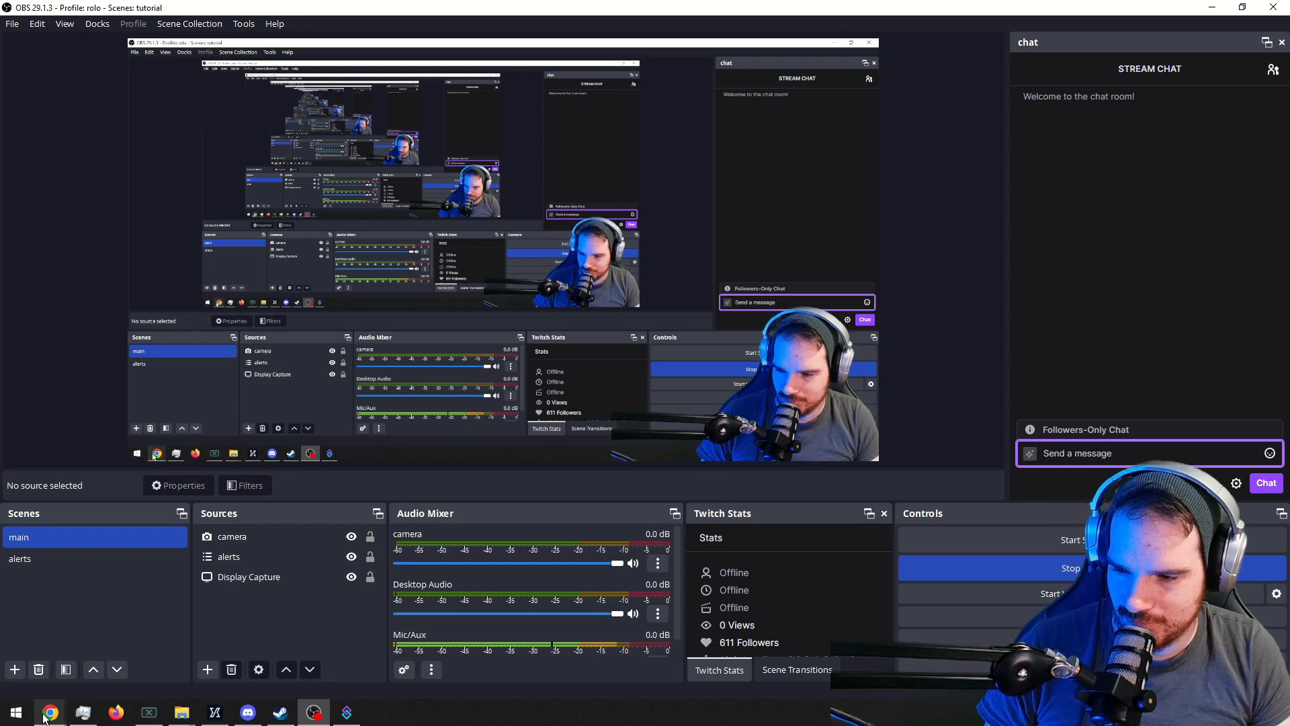
mouse_move(44, 718)
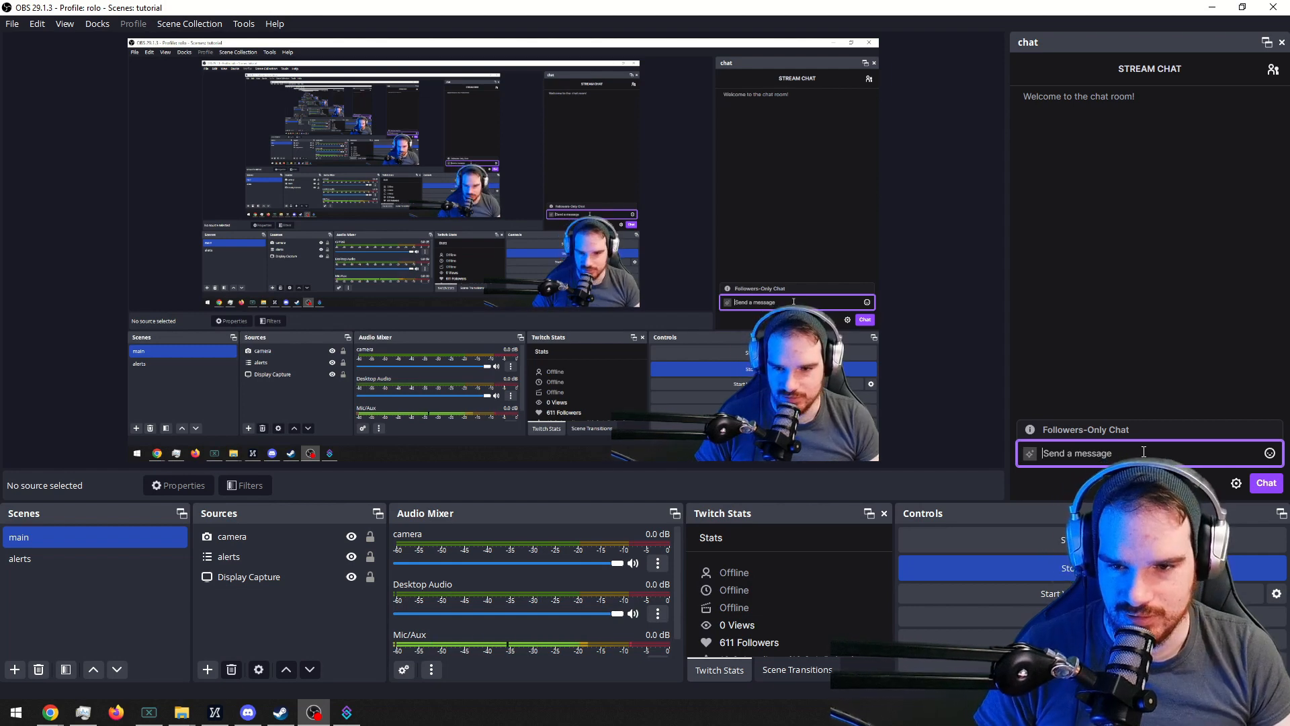
Switch to Streamer.bot and open the follow alert action to show its triggers and sub-actions.
click(342, 713)
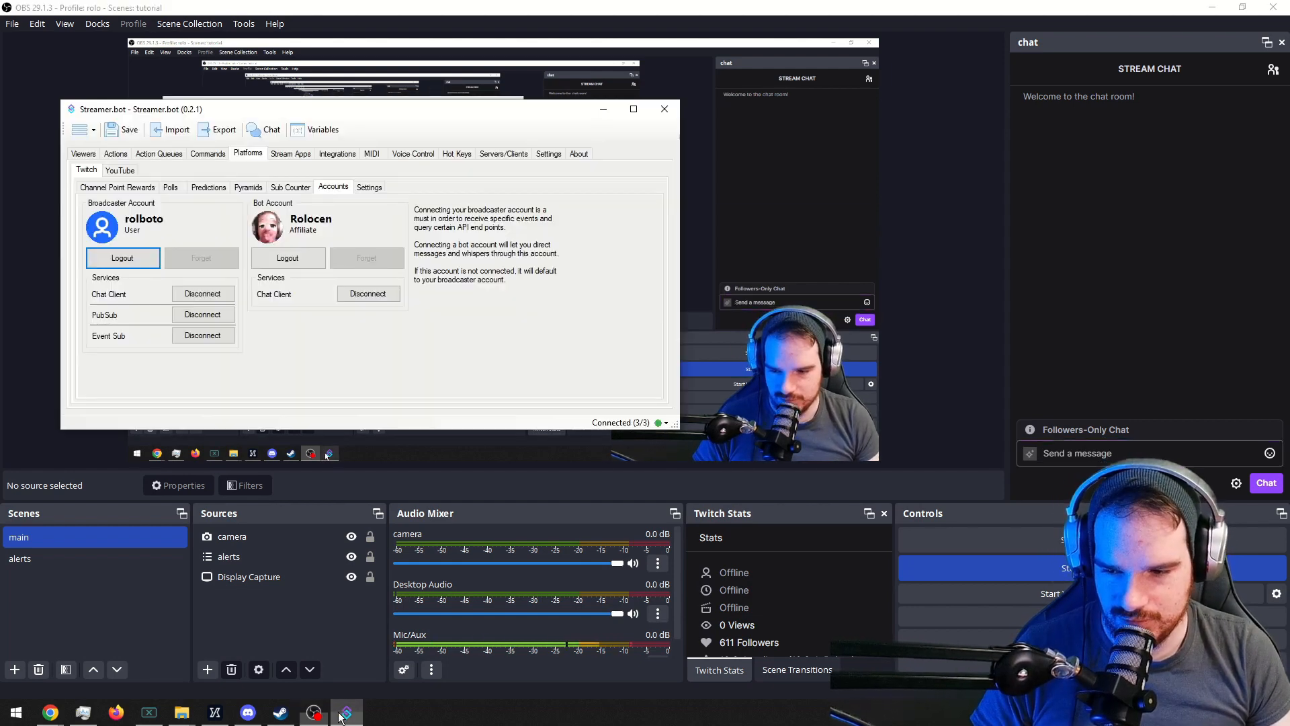
click(115, 154)
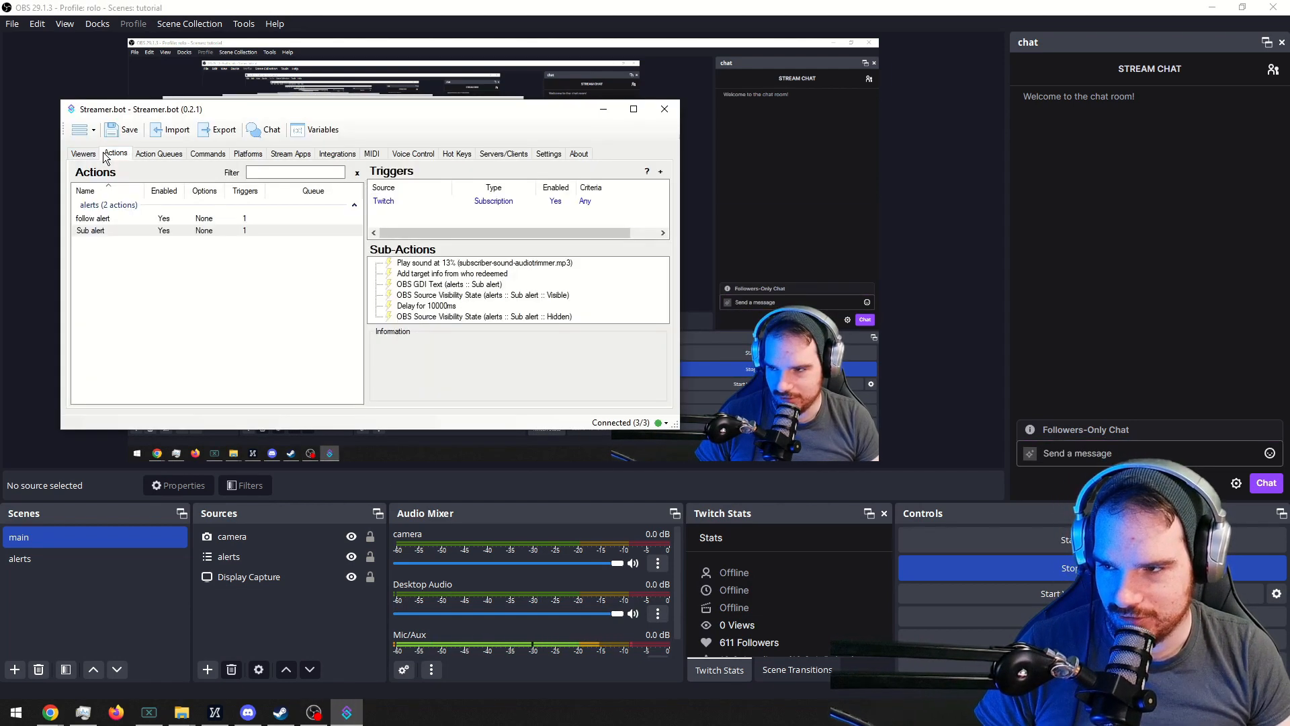
click(127, 292)
right_click(164, 297)
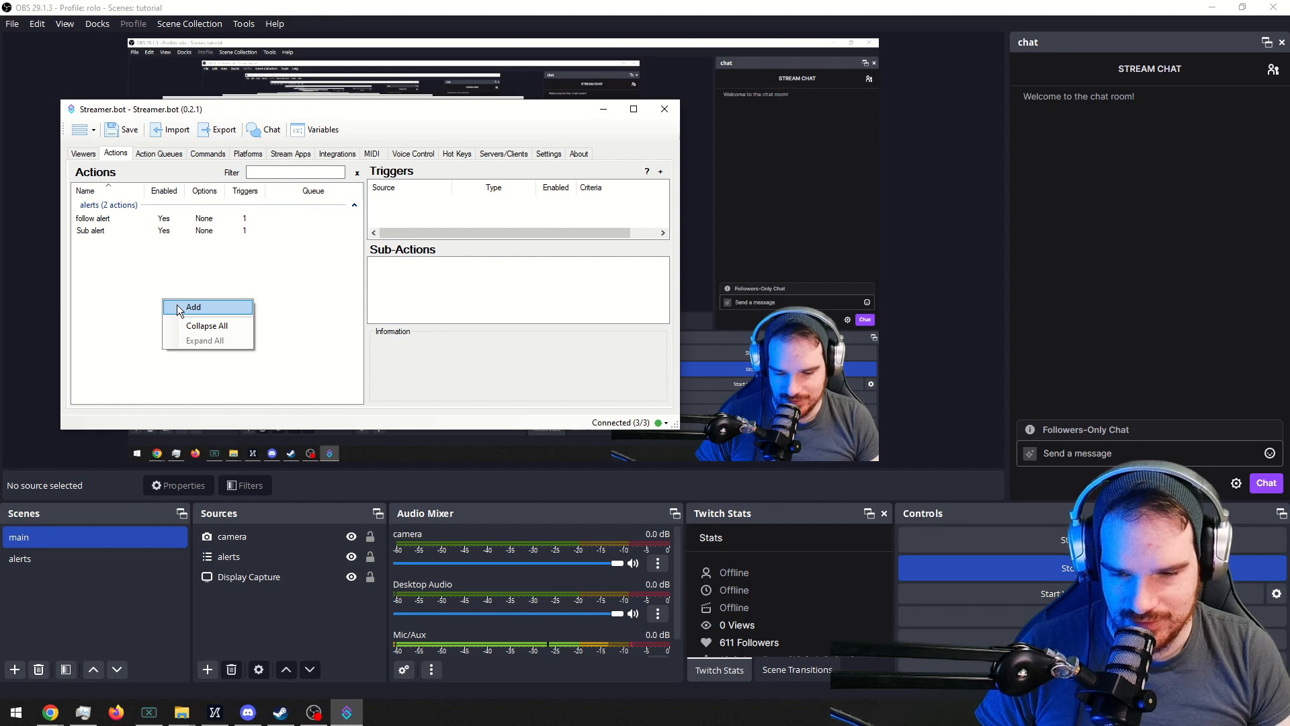
click(179, 219)
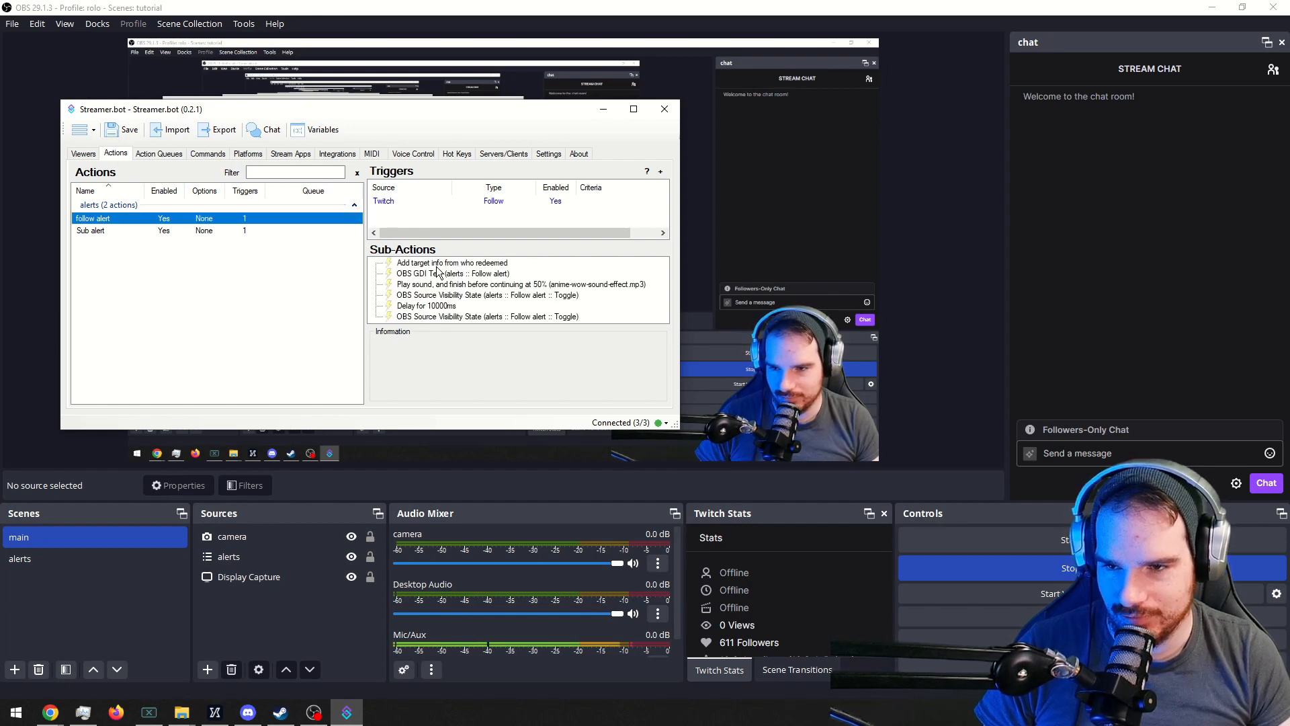
Start a Twitch Send Message to Channel sub-action after the first Follow alert visibility toggle, with Bot as the preferred account.
right_click(449, 300)
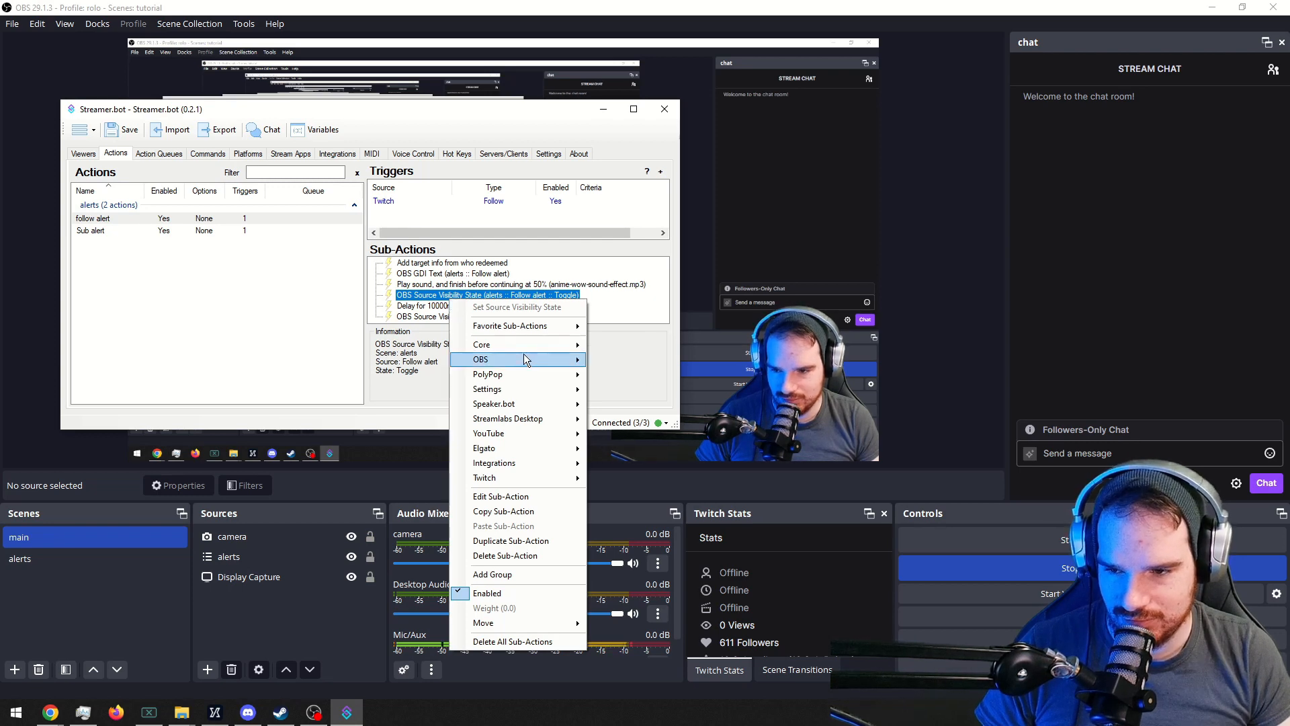
mouse_move(510, 479)
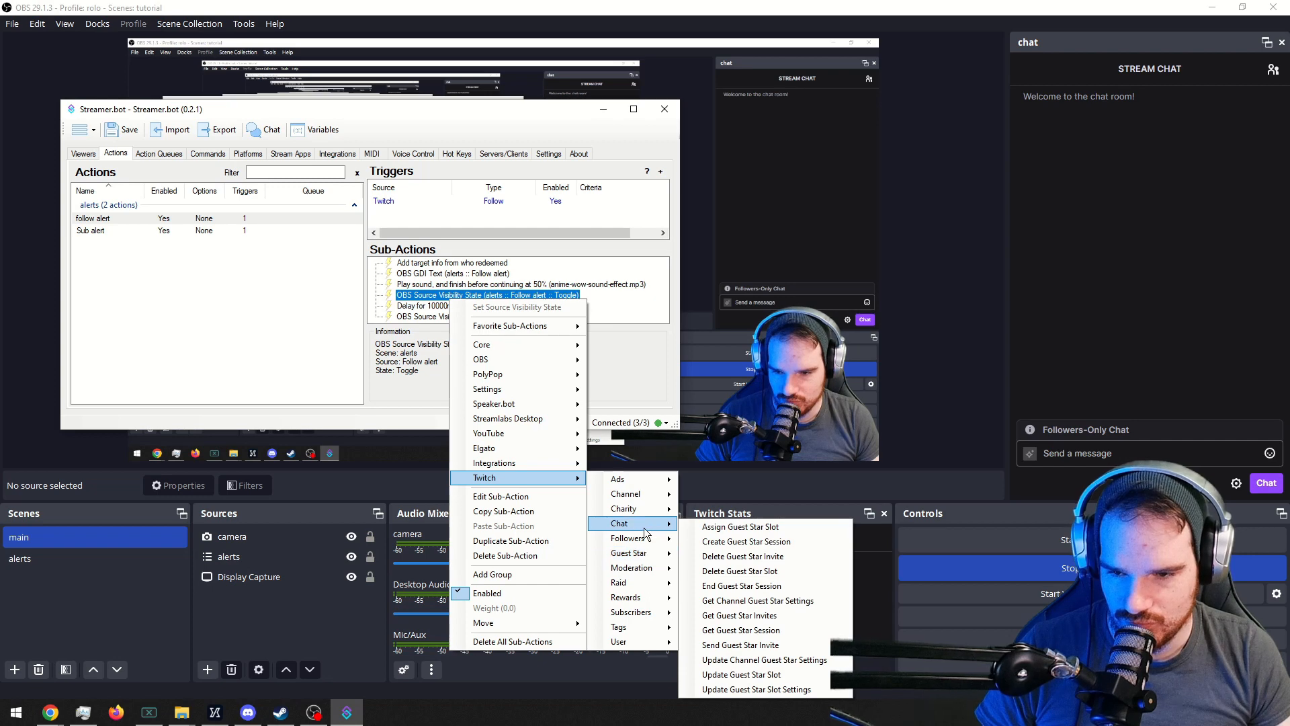
mouse_move(638, 527)
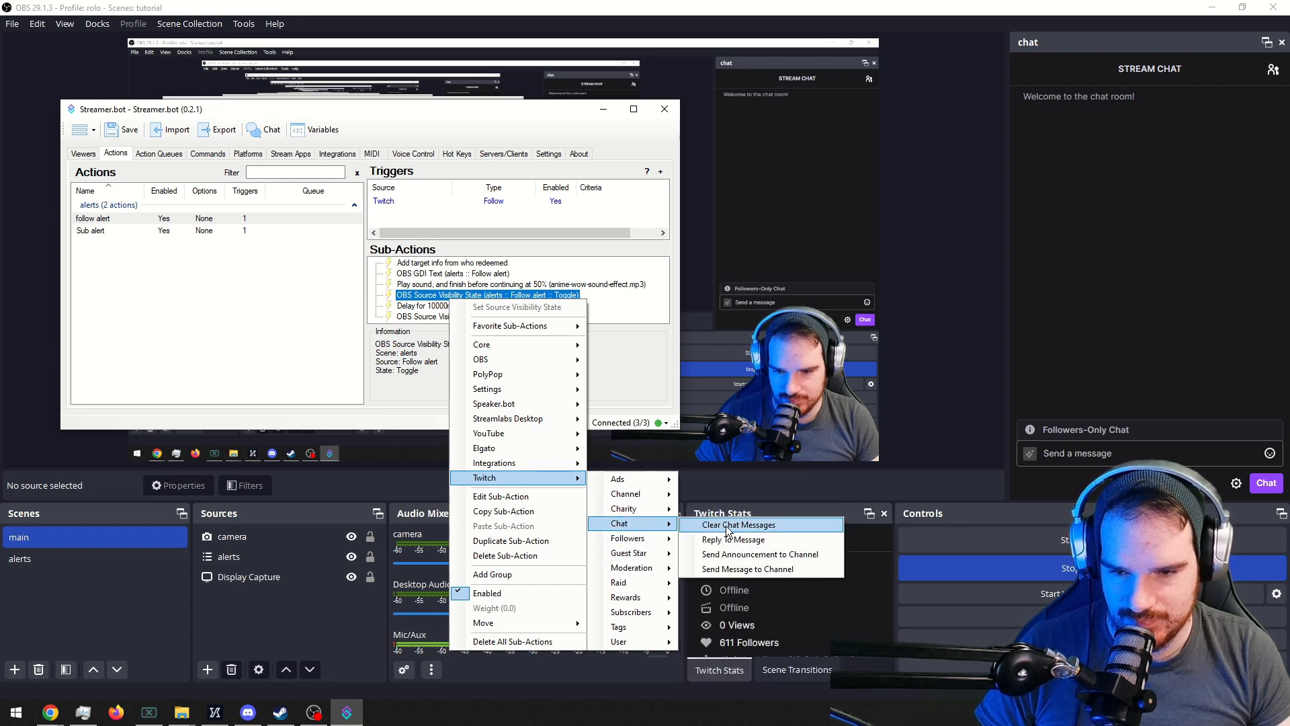
click(737, 568)
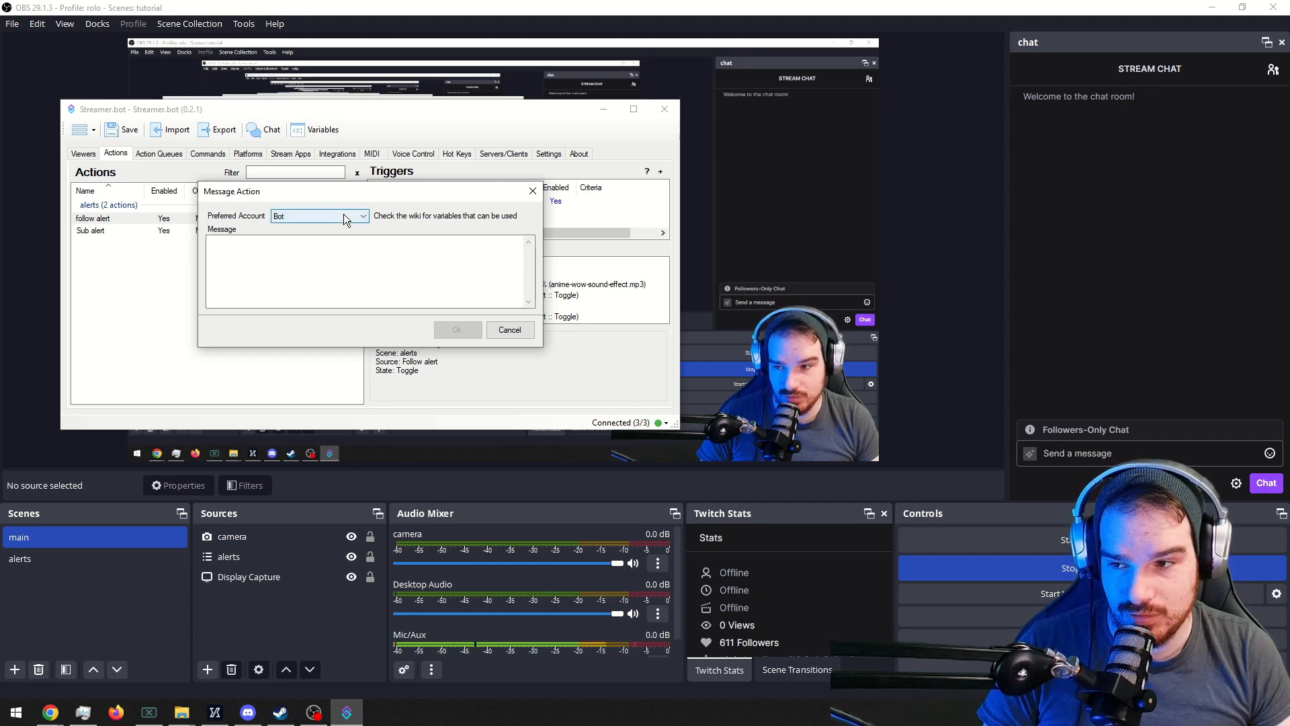
click(344, 215)
click(344, 214)
click(303, 258)
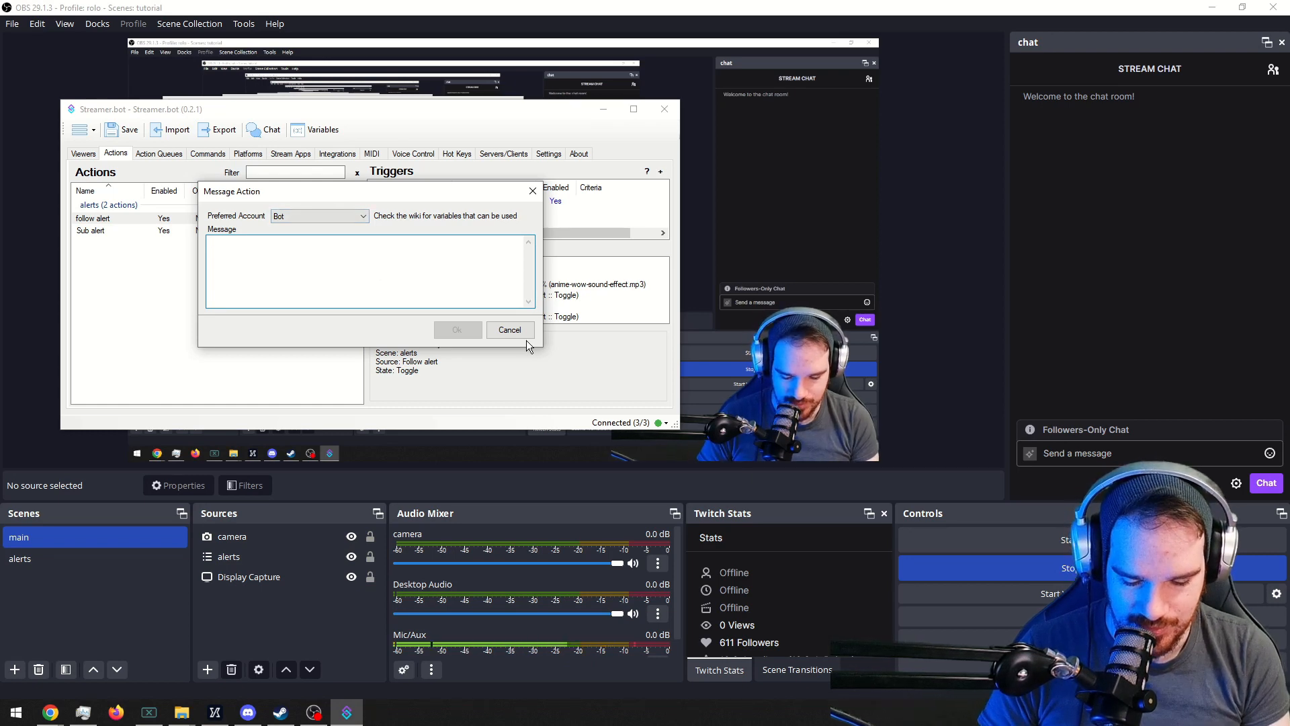
Enter "thank you for following %User%" as the chat message and save the sub-action.
text(thank you for f)
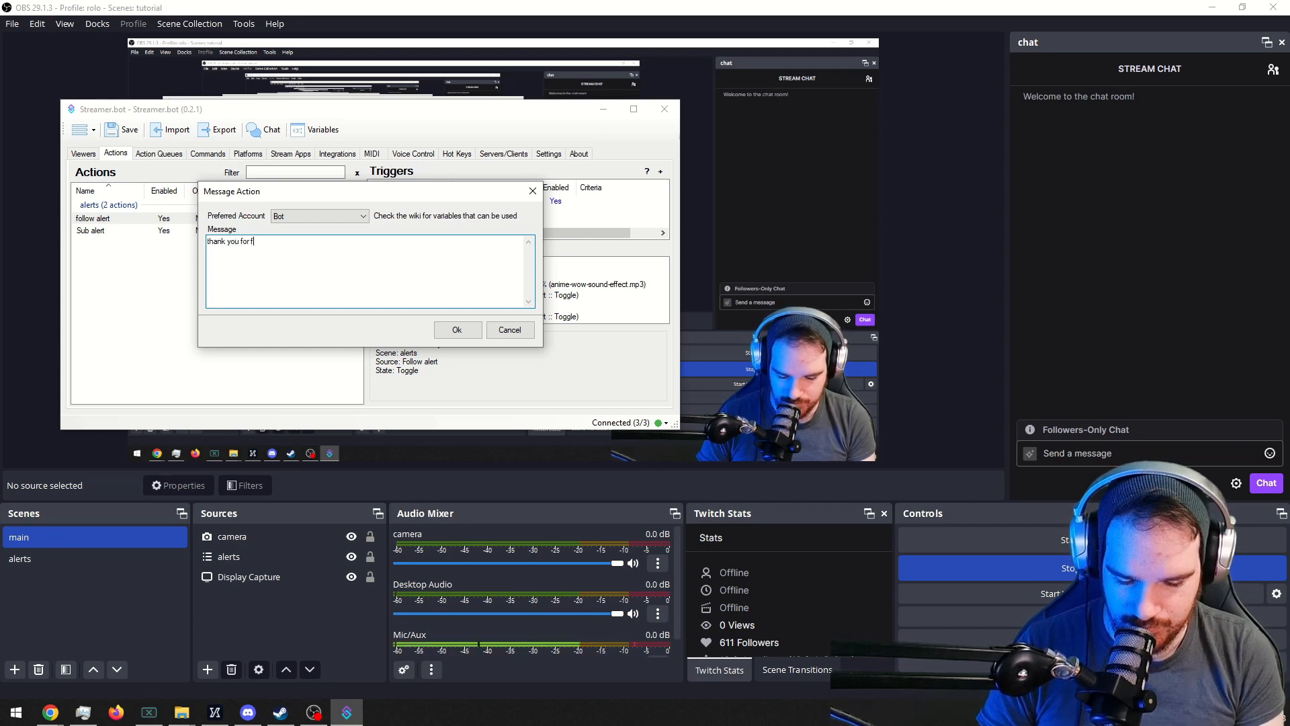
text(ollowing )
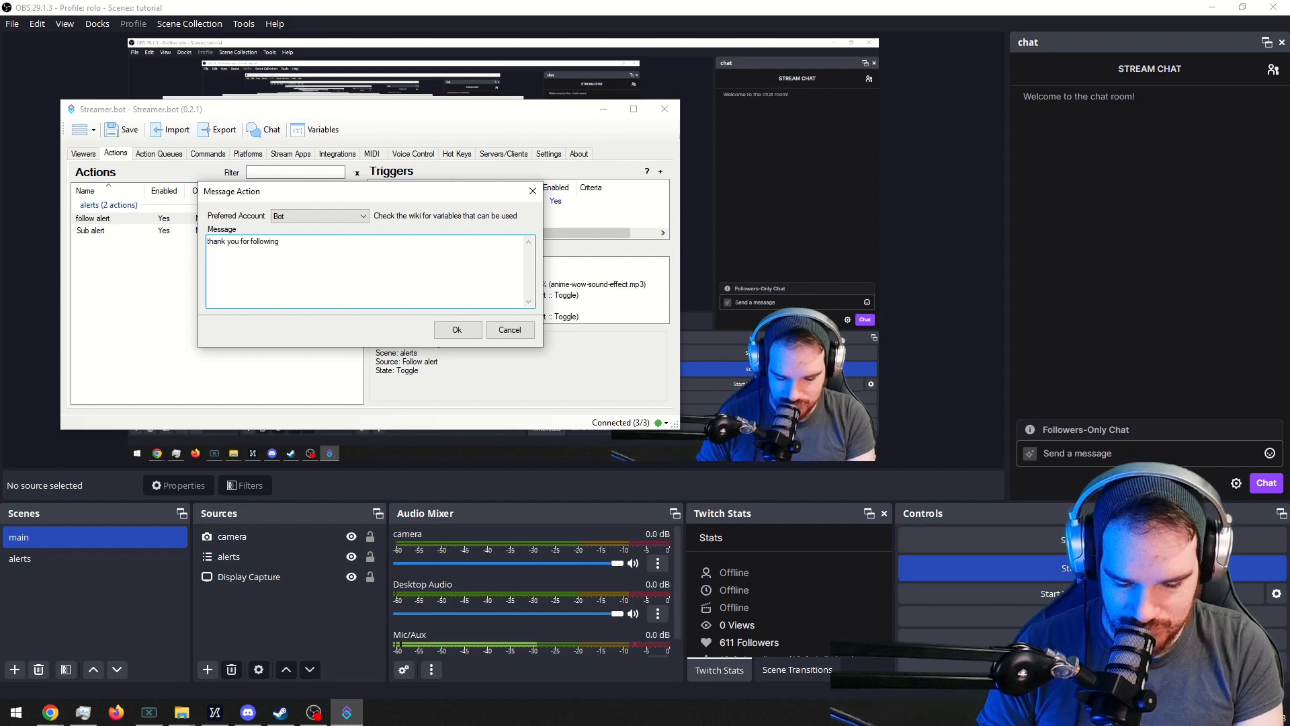
text(%)
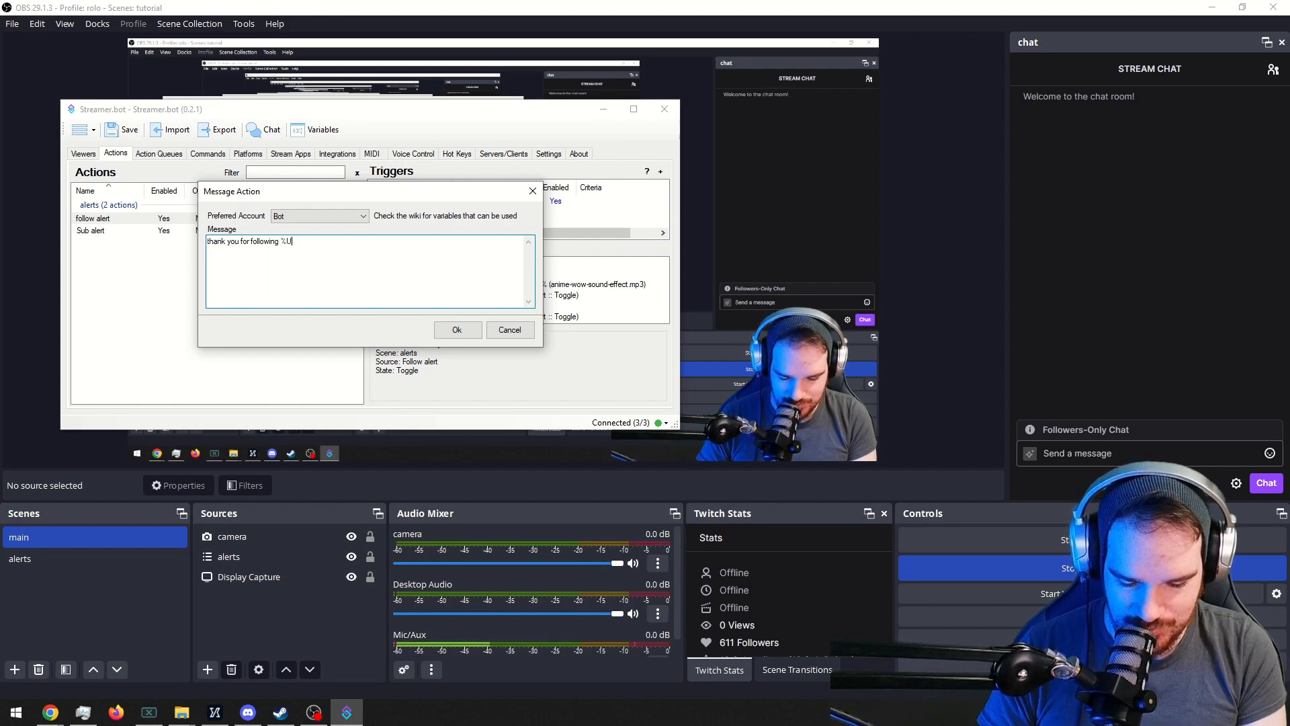
text(User)
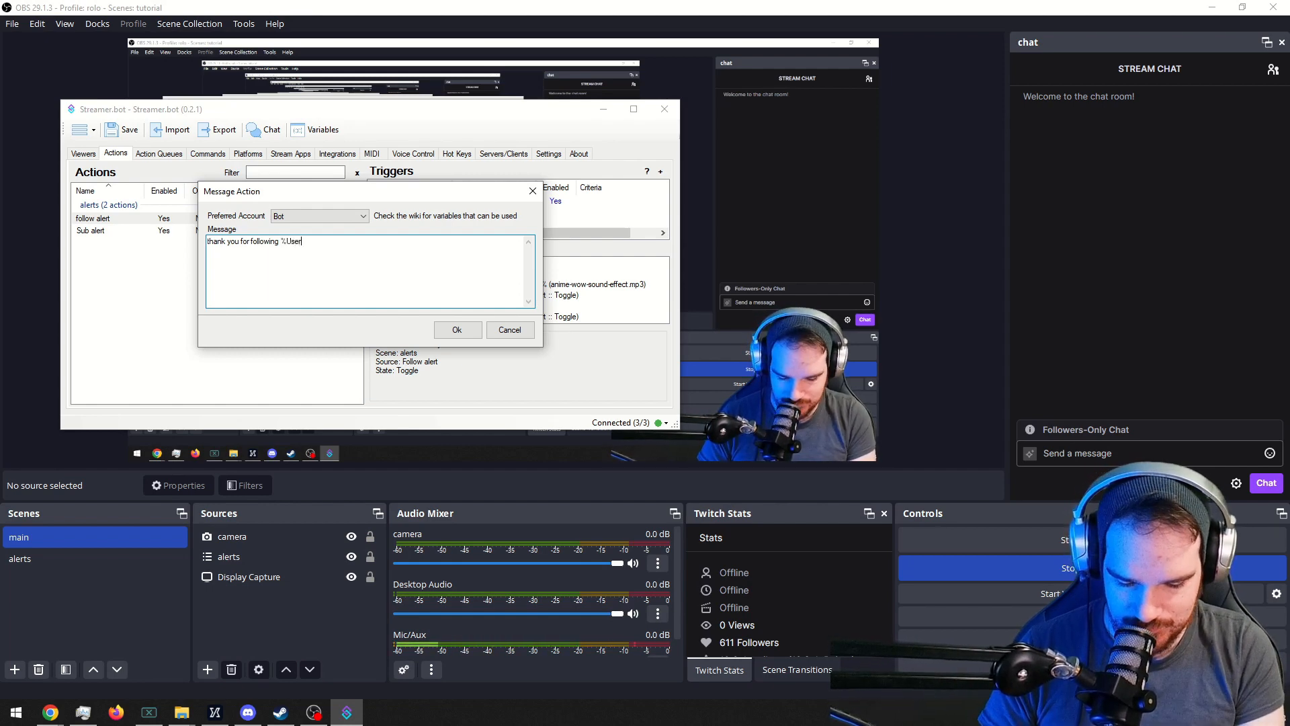
text(%)
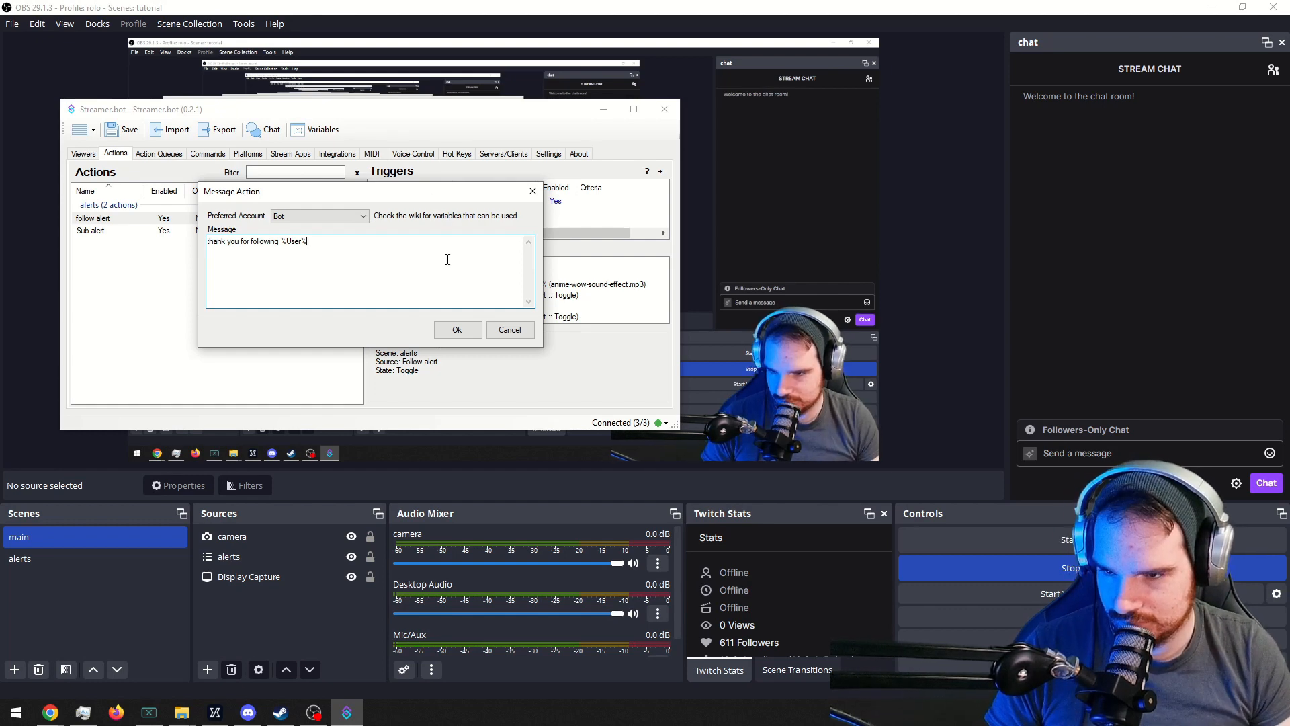
click(458, 330)
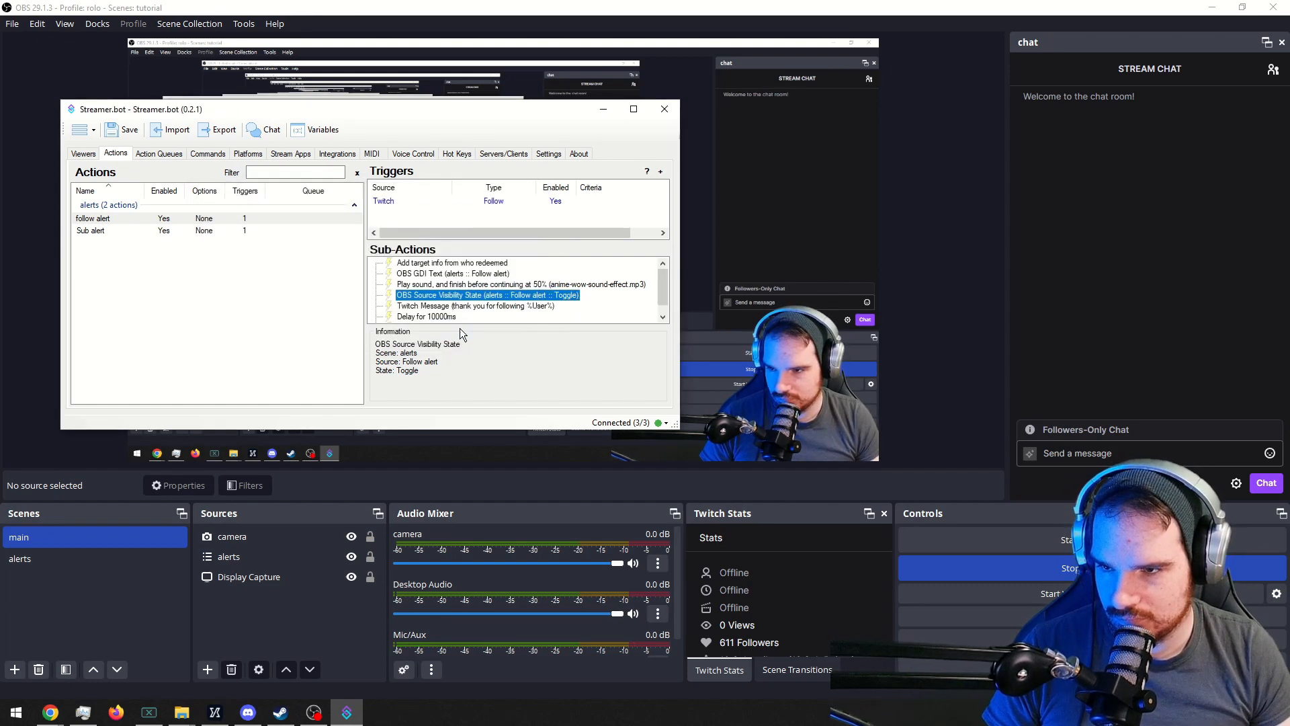
Run a test of the follow alert's Twitch Follow trigger.
right_click(474, 200)
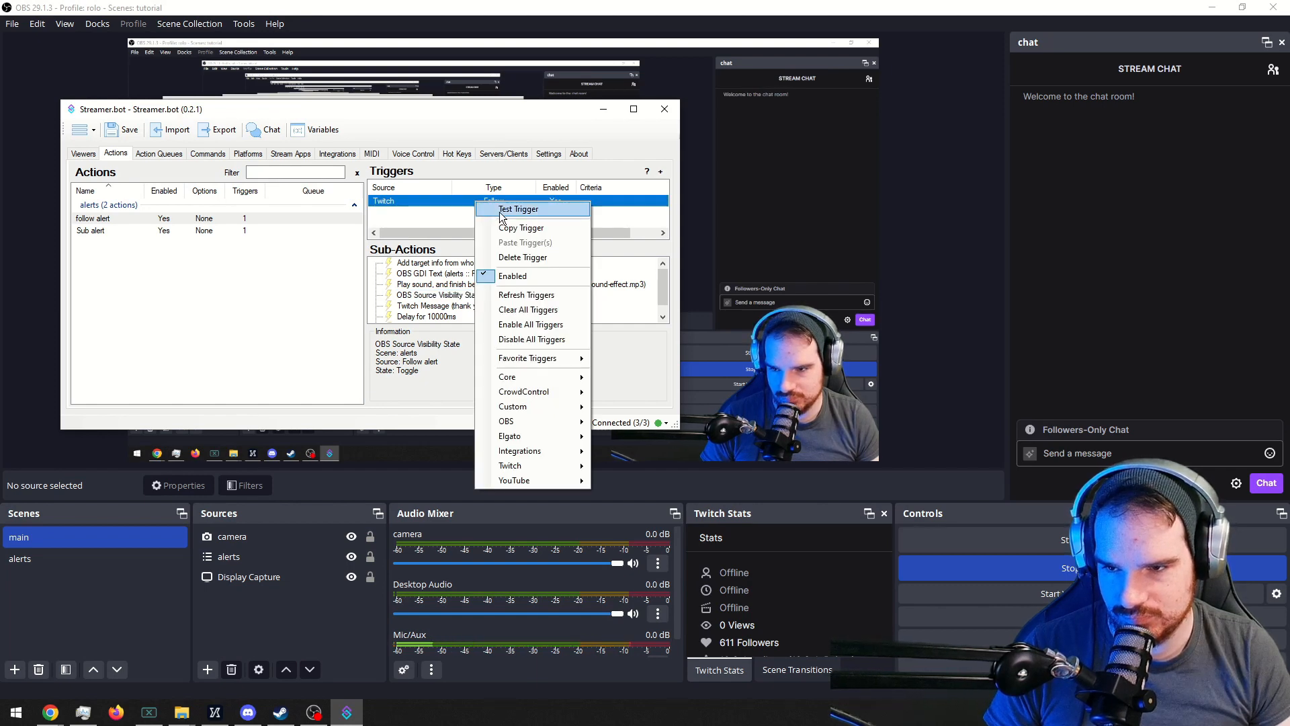
click(500, 212)
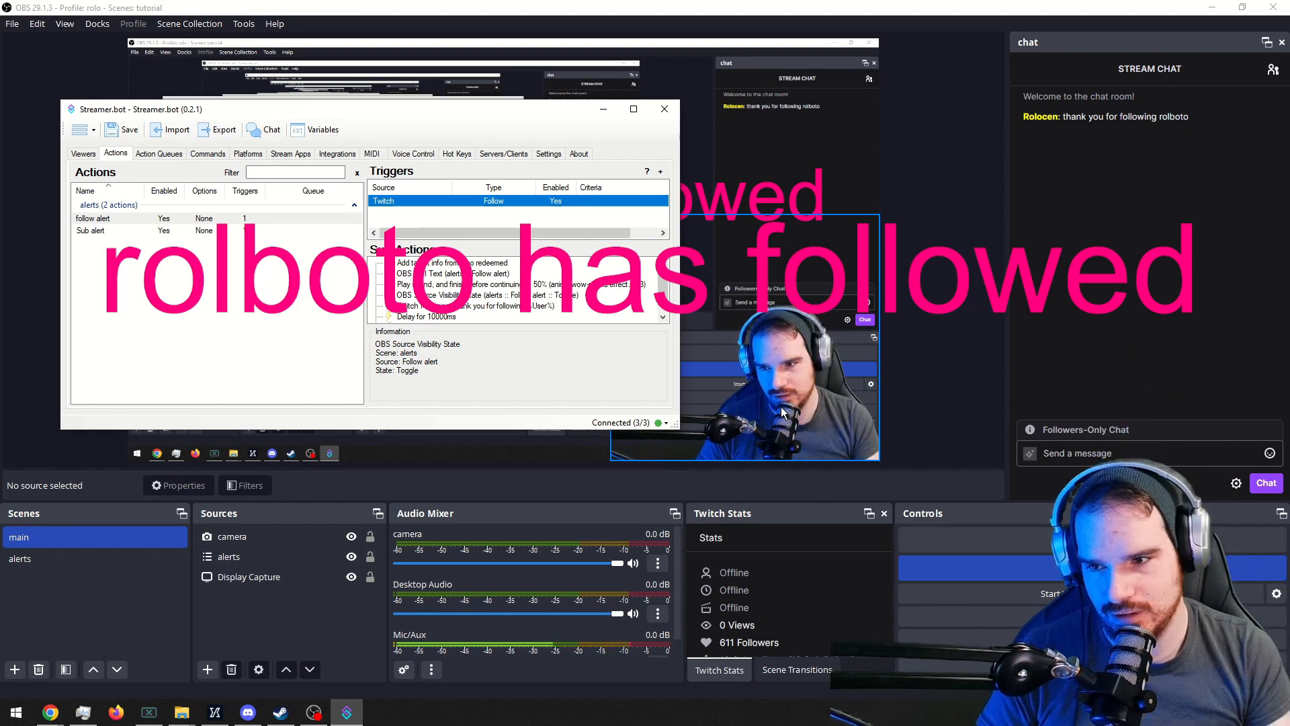
scroll(549, 271, down, 1)
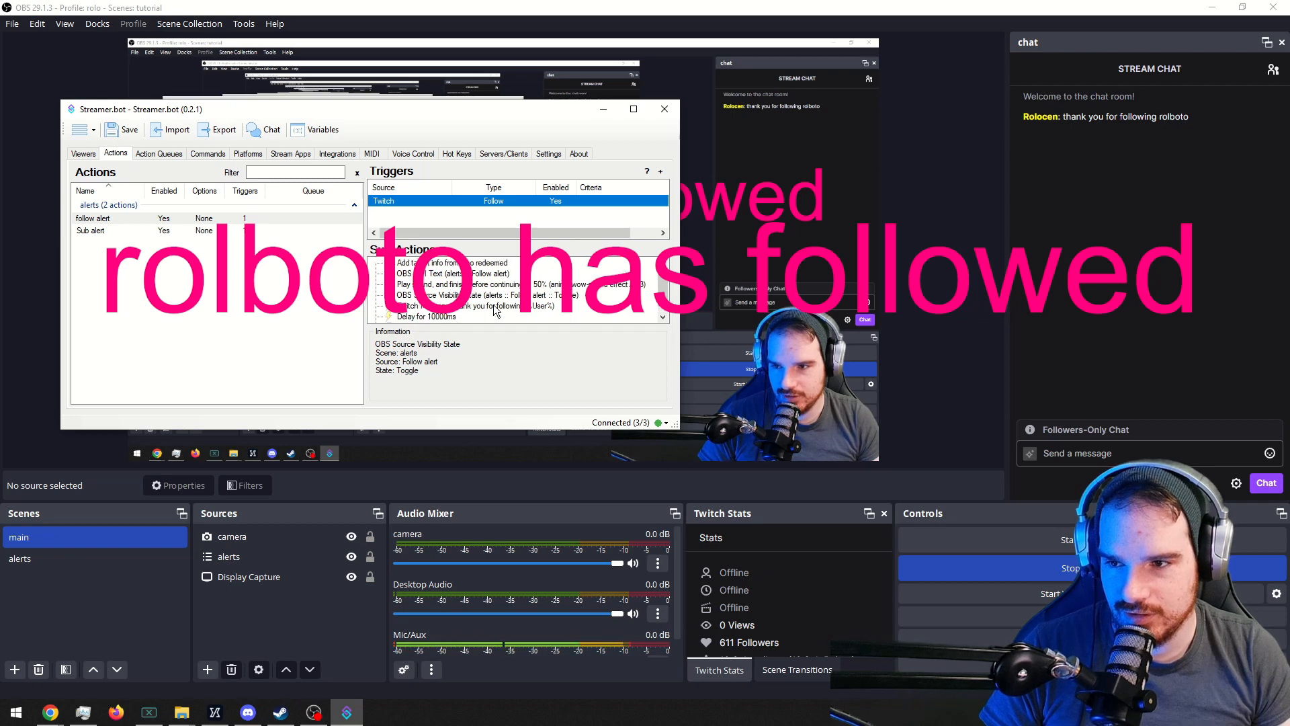
Add a new action named "raid message" in a group named "raid".
click(173, 269)
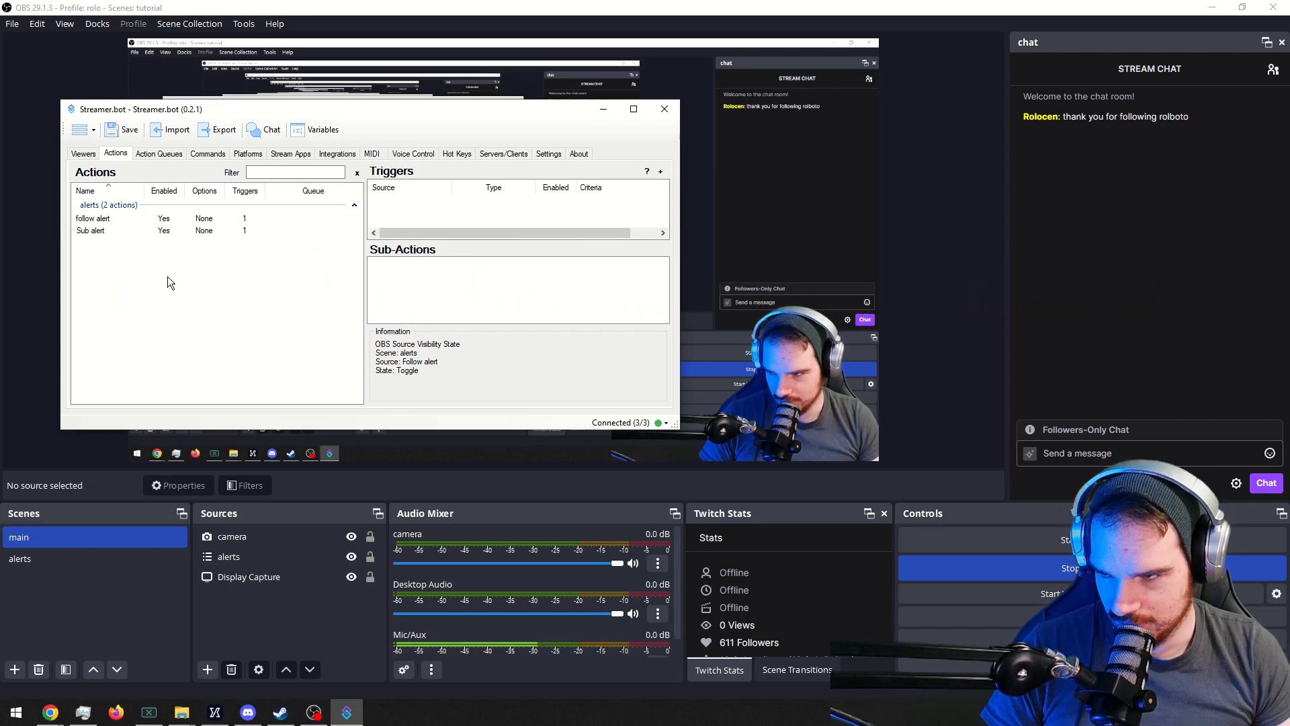
right_click(165, 278)
click(188, 285)
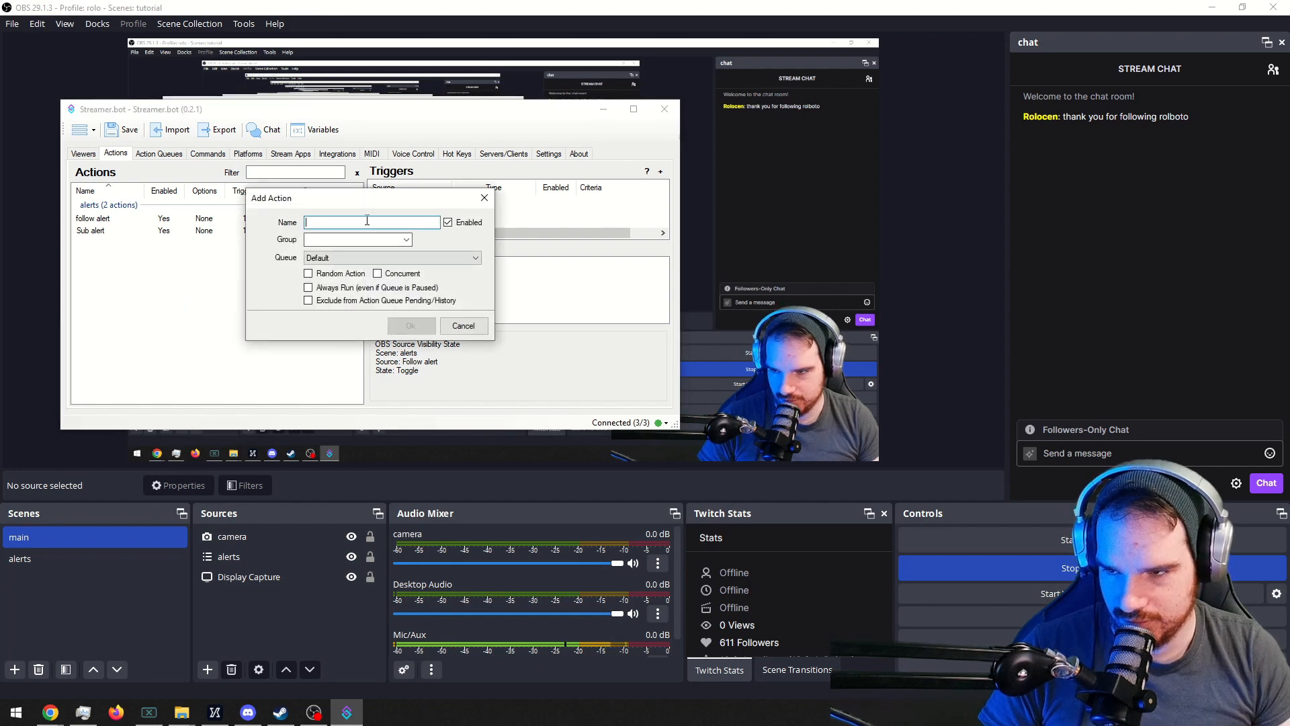
text(ra)
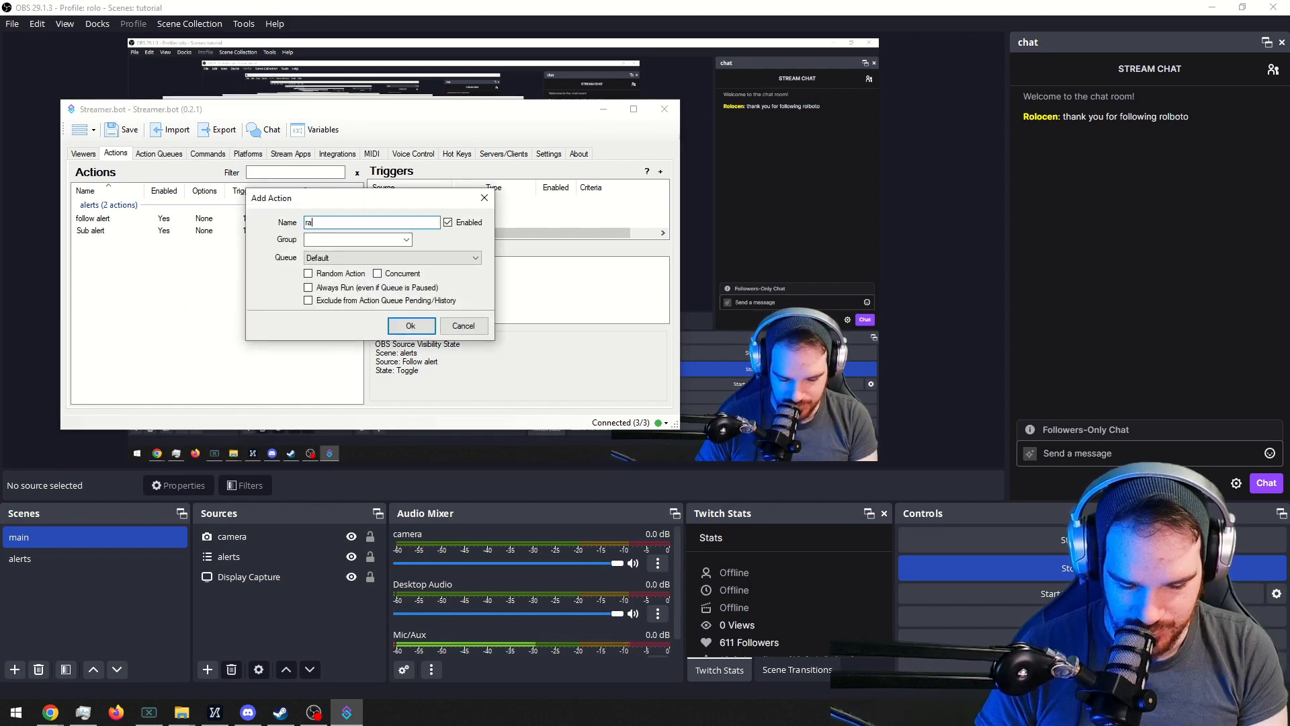
text(id message)
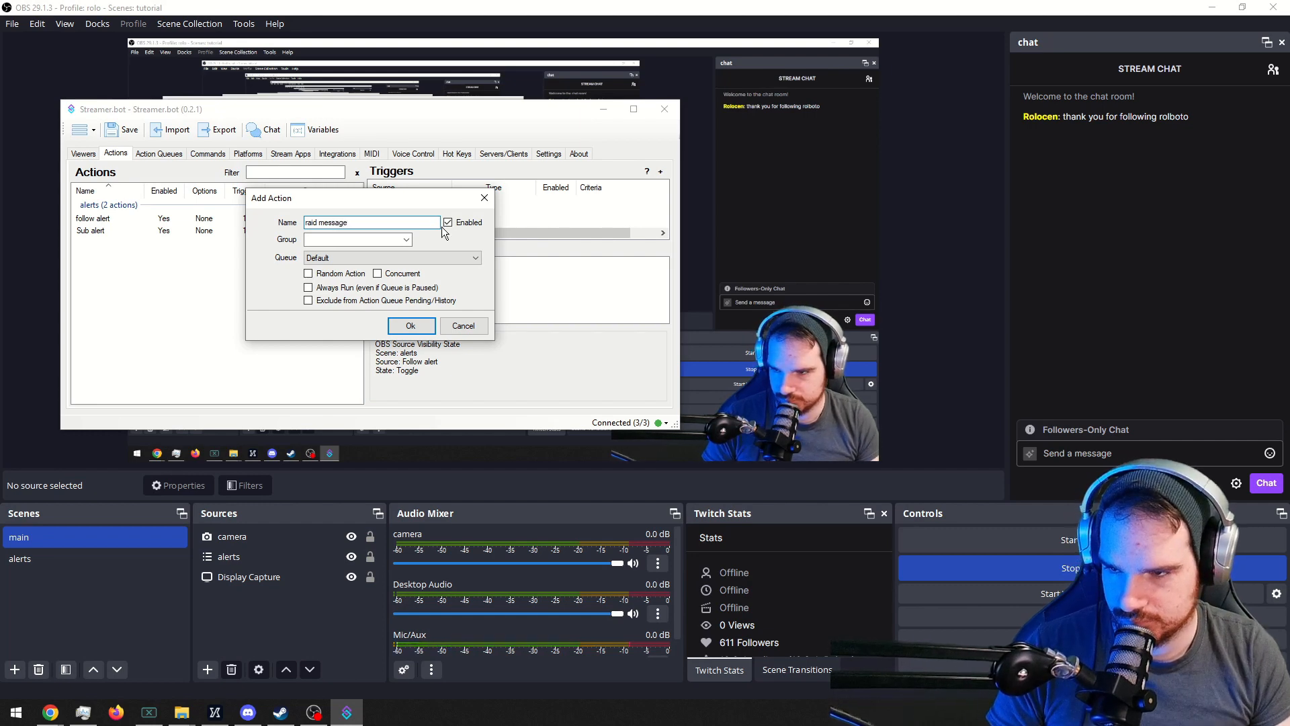
click(360, 238)
text(r)
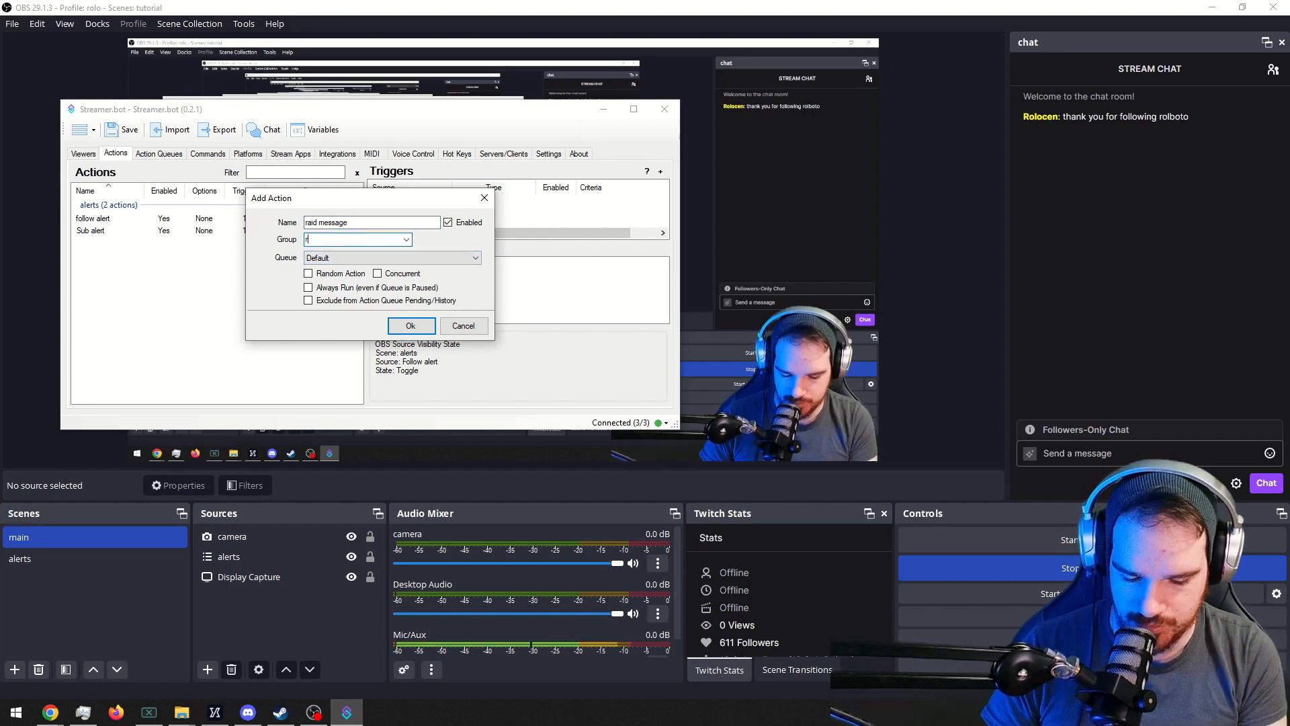
text(aid)
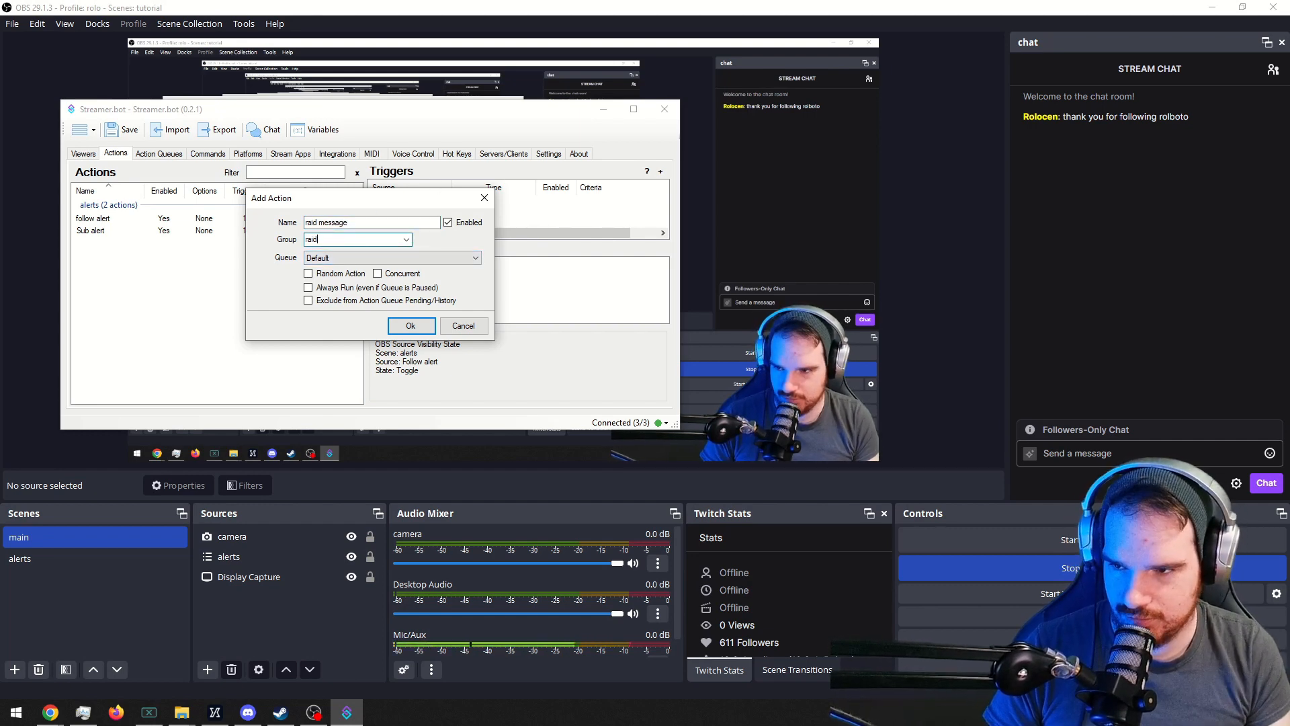
click(411, 325)
right_click(422, 296)
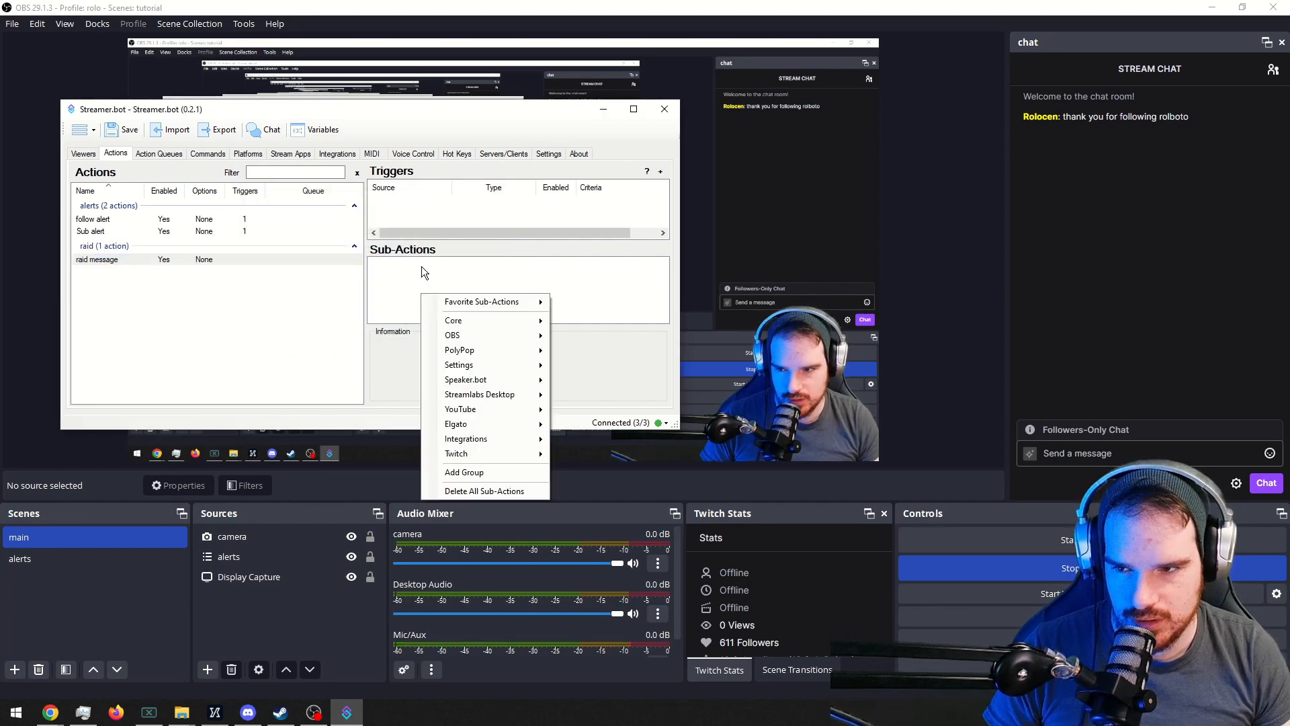
click(422, 269)
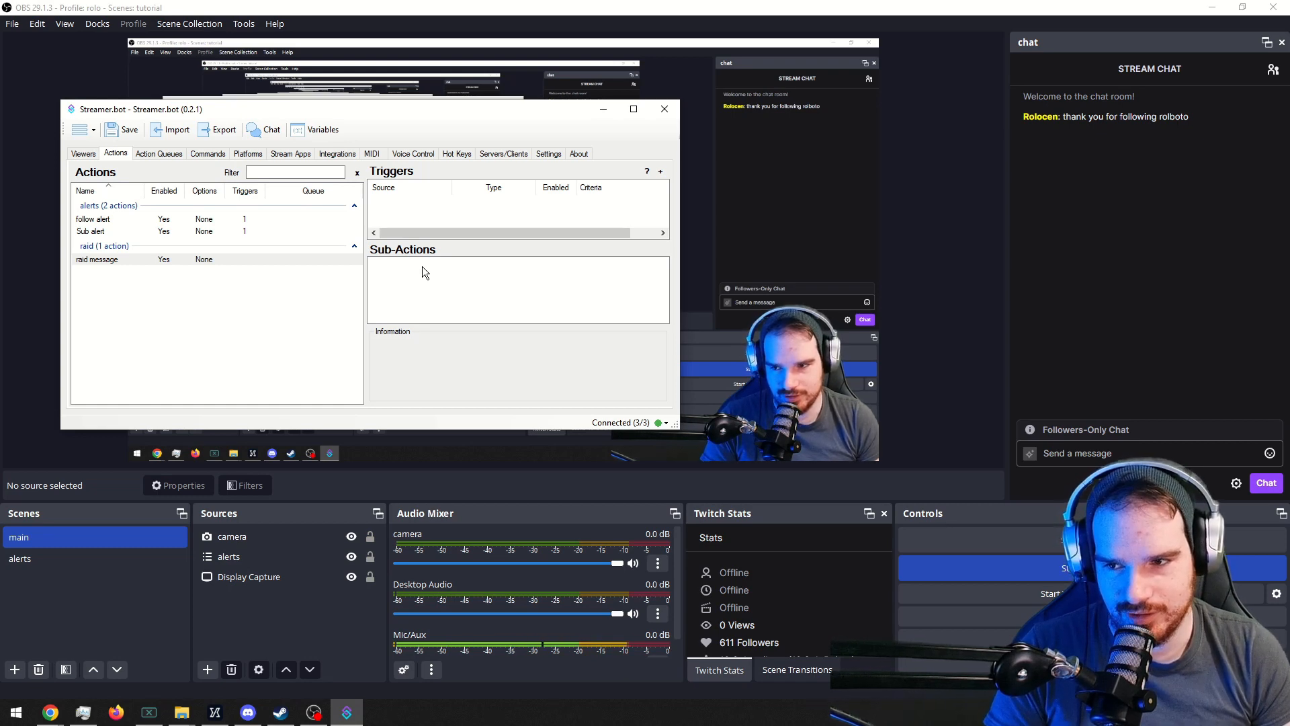
Try Broadcaster as the preferred account for the follow alert's Twitch message sub-action, and discard the edit.
click(132, 219)
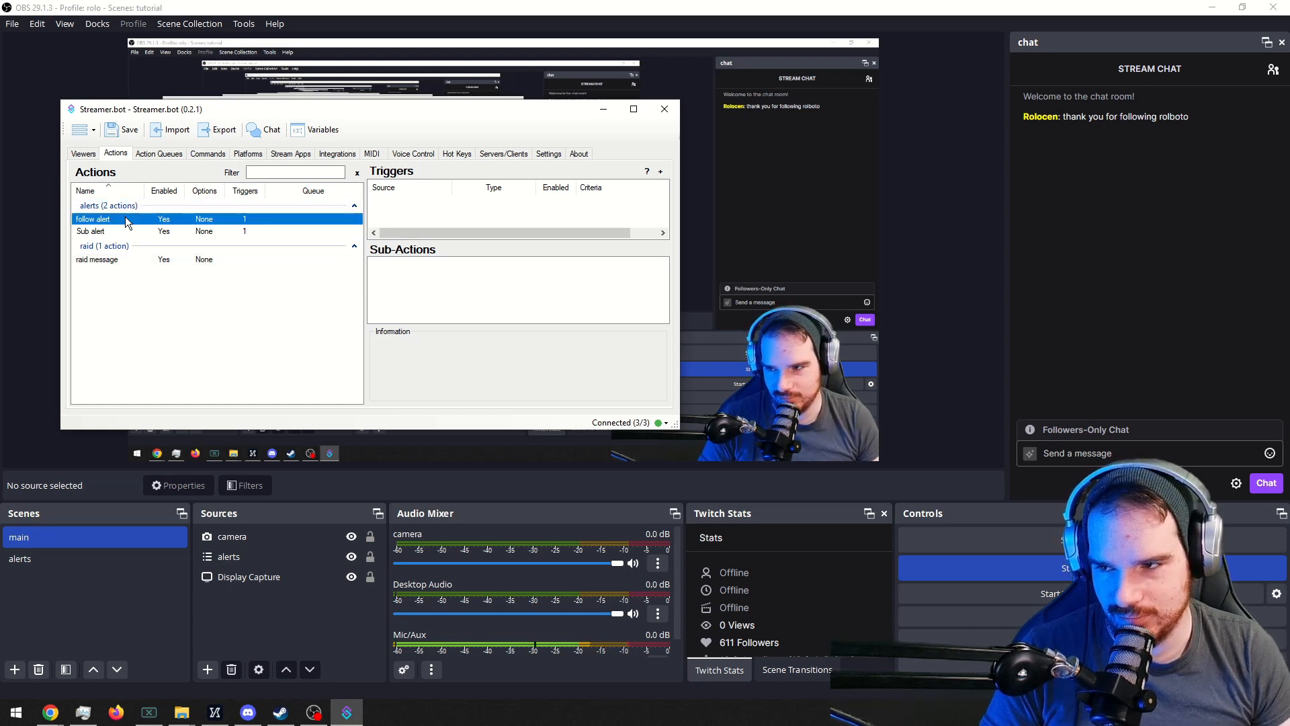
scroll(467, 305, down, 1)
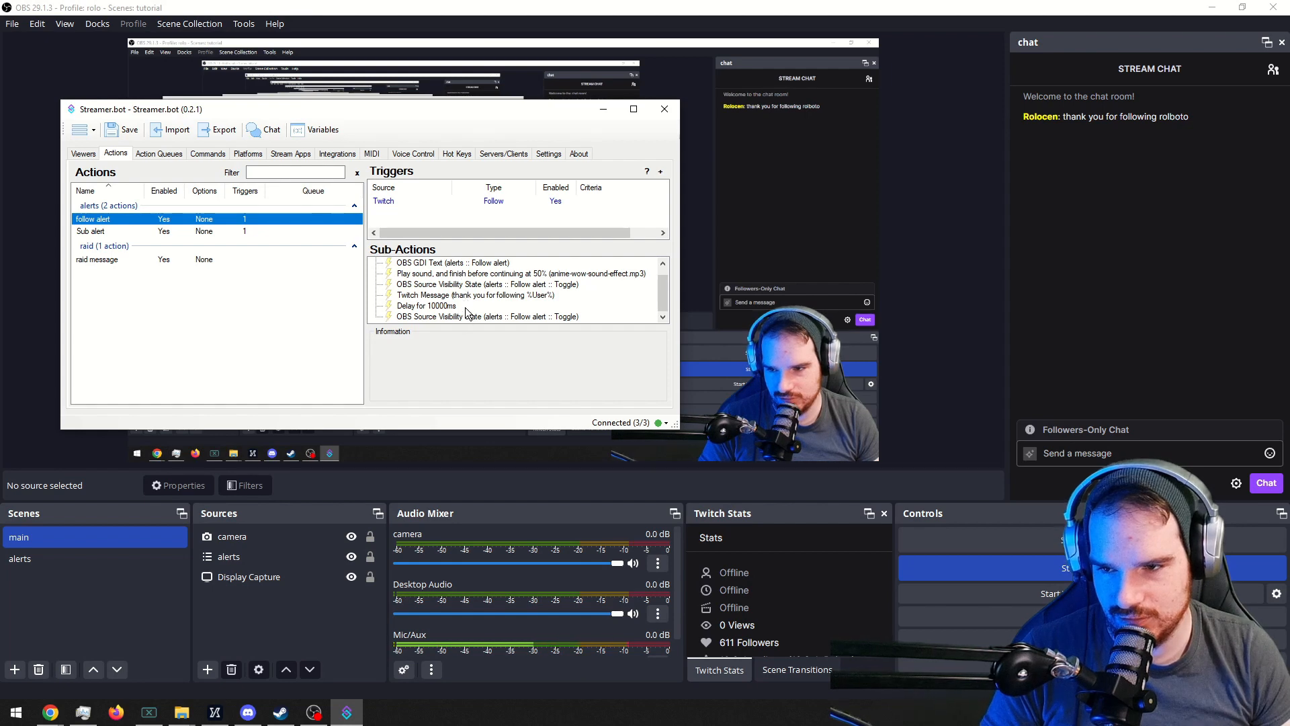
click(474, 296)
right_click(477, 297)
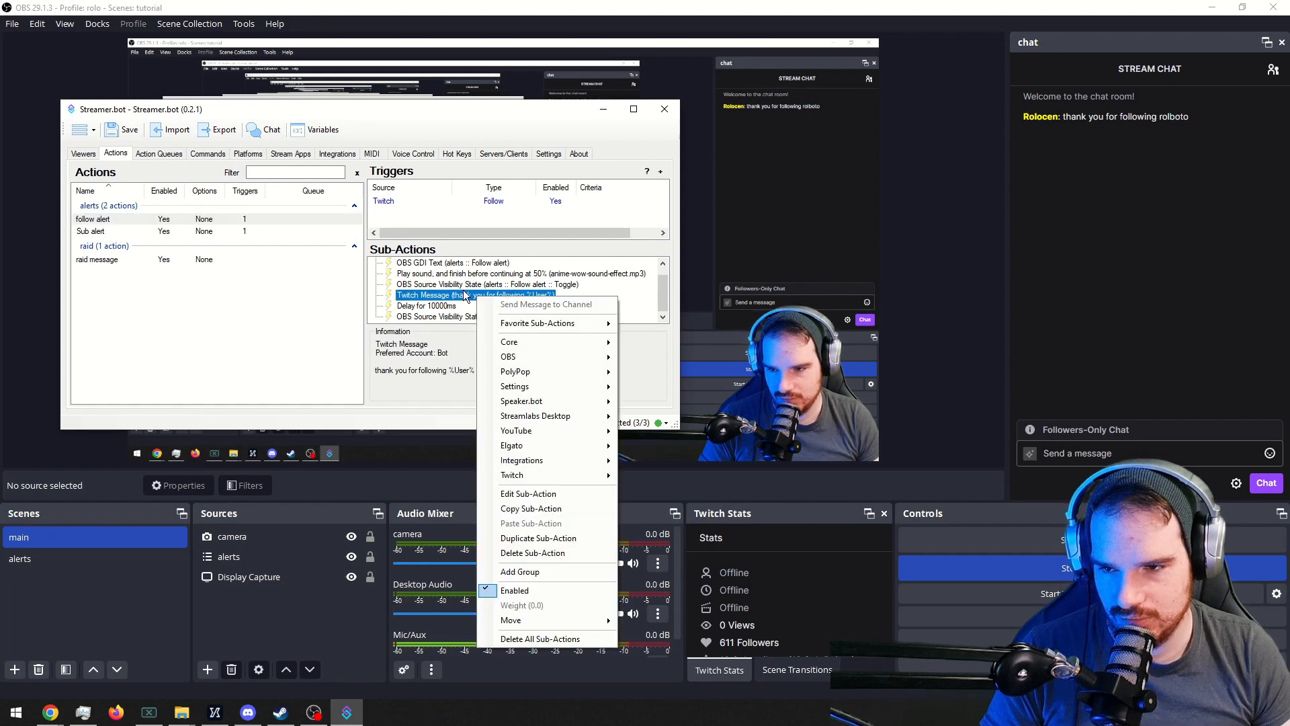
click(528, 493)
click(330, 214)
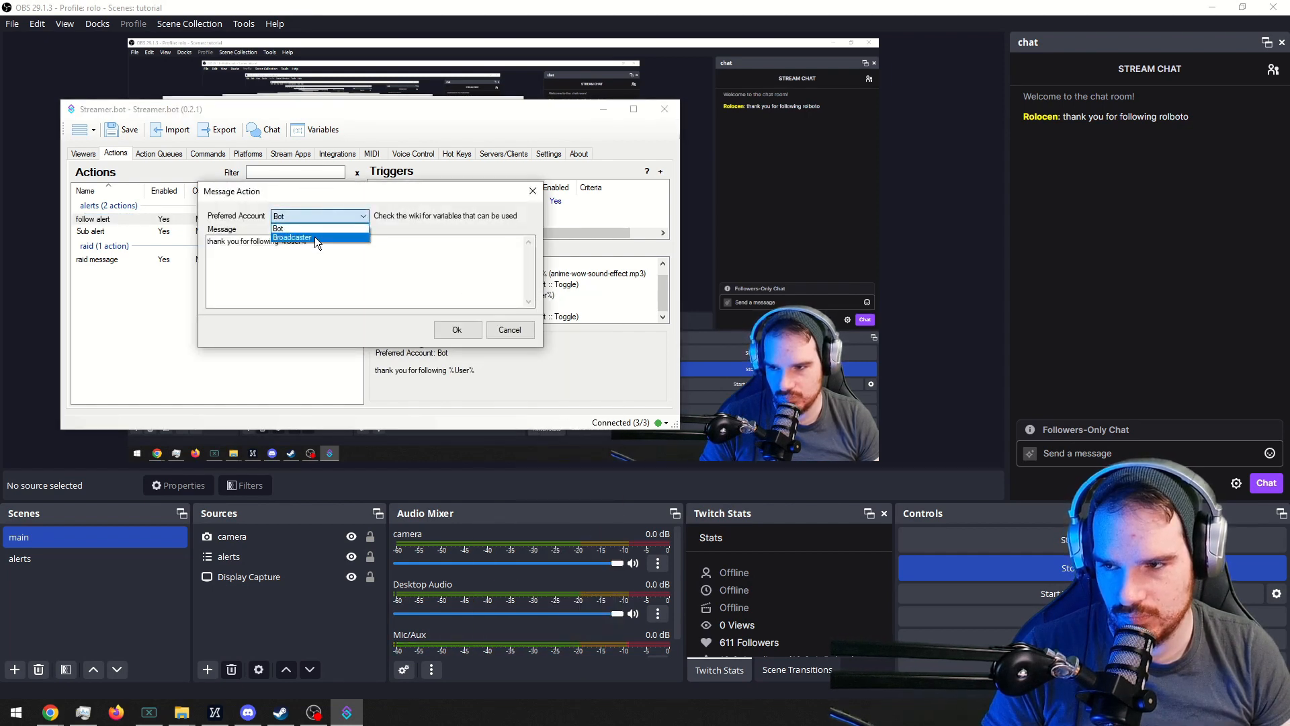
click(314, 237)
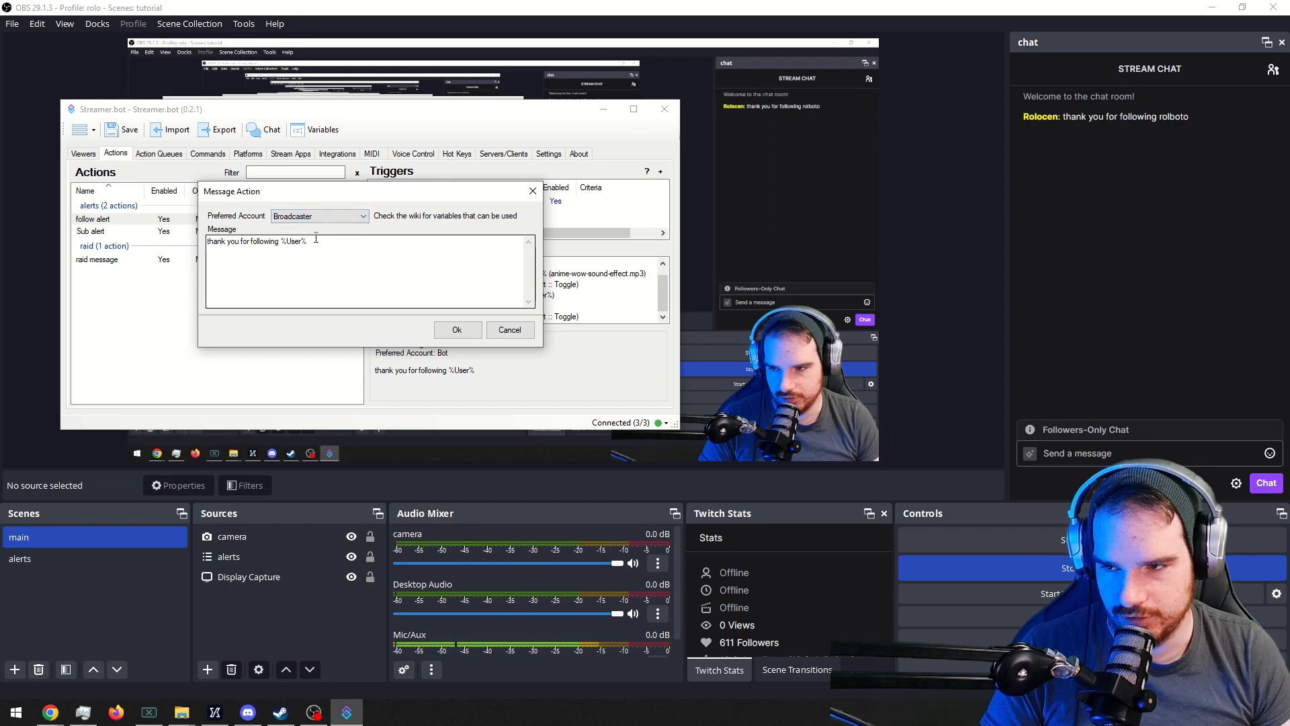
click(500, 329)
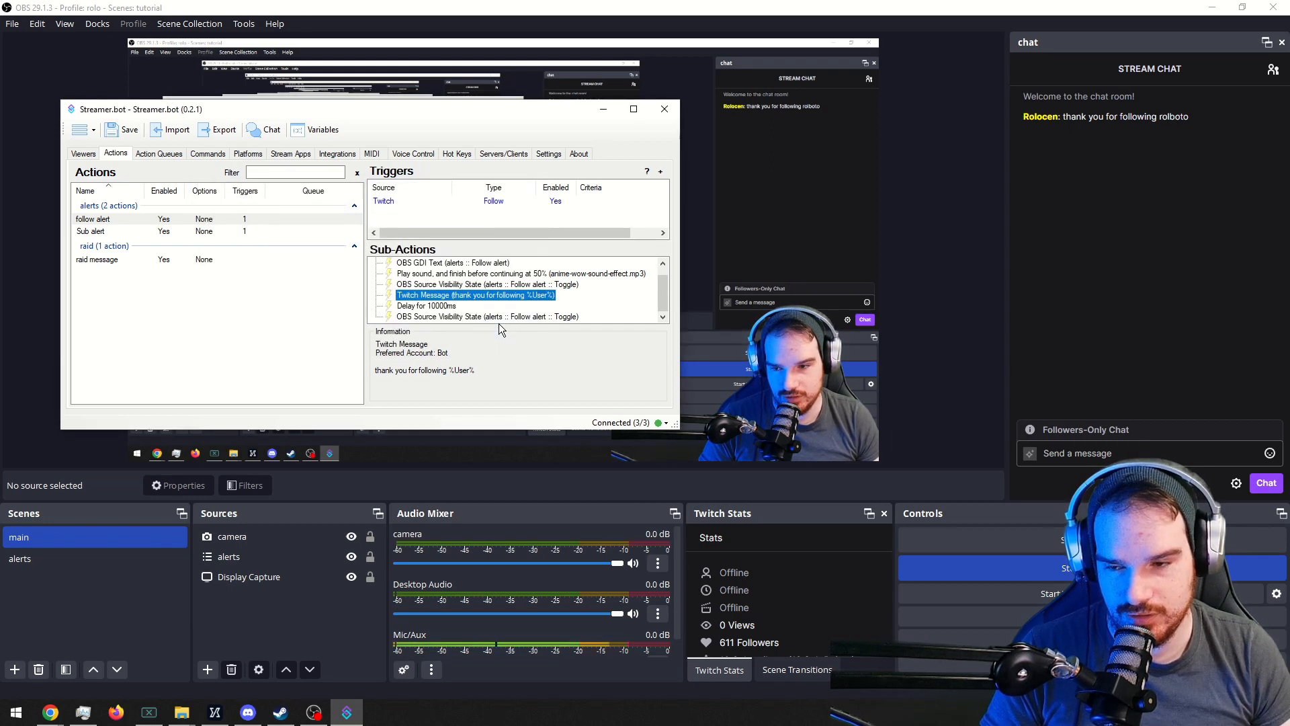